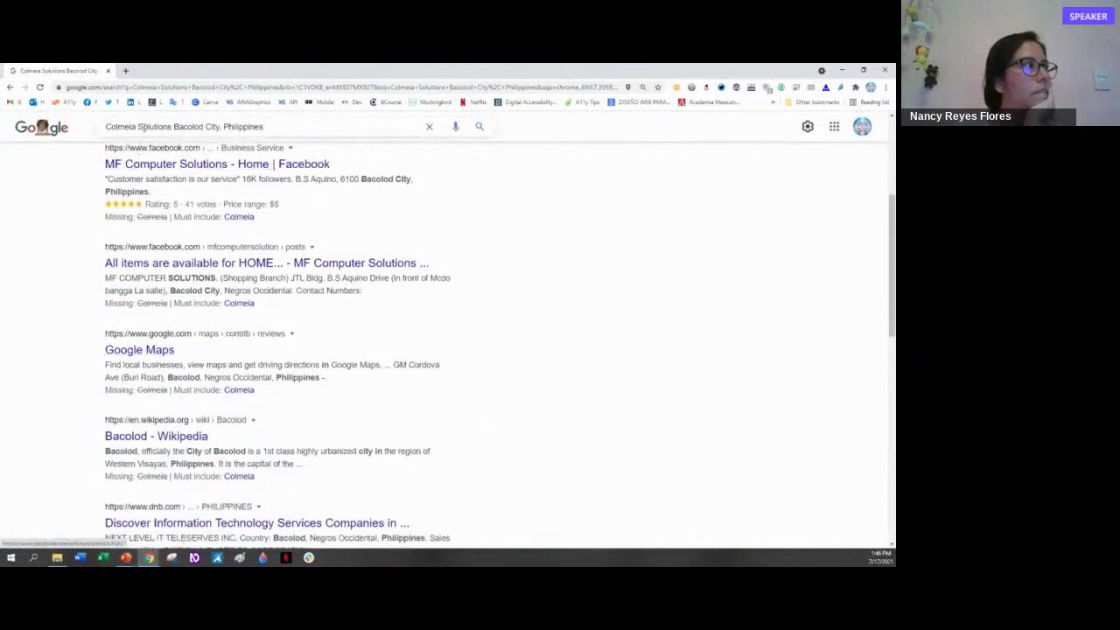
- Search Google for "Colmeia Solutions" and open the Our Solutions page of Colmeia.Cloud from the results
drag(174, 127, 263, 128)
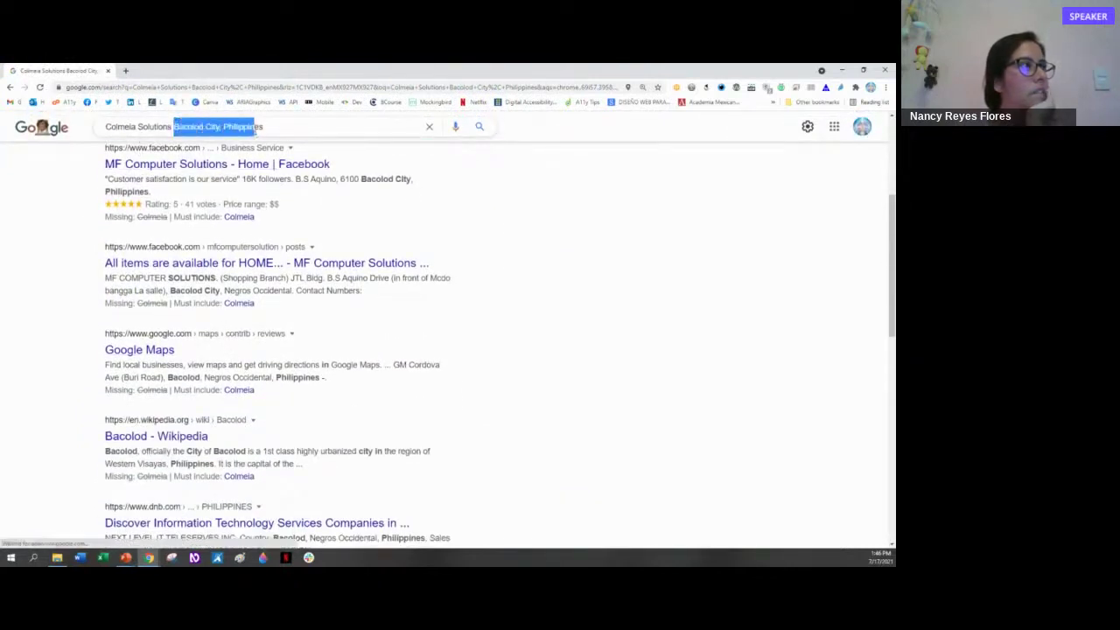
key(BackSpace)
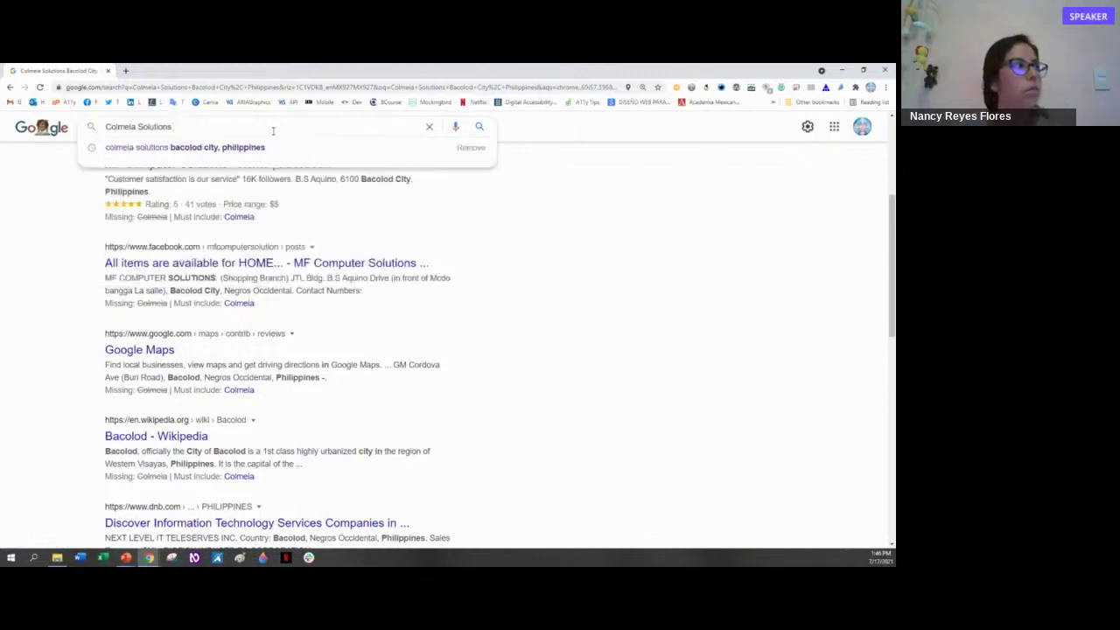
key(Return)
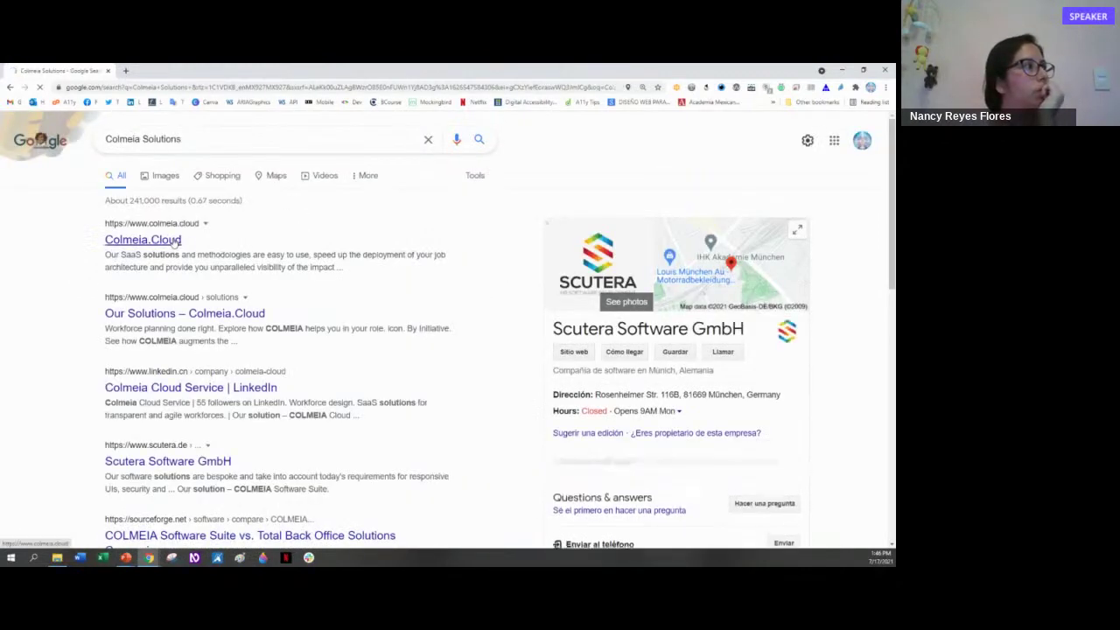
click(187, 315)
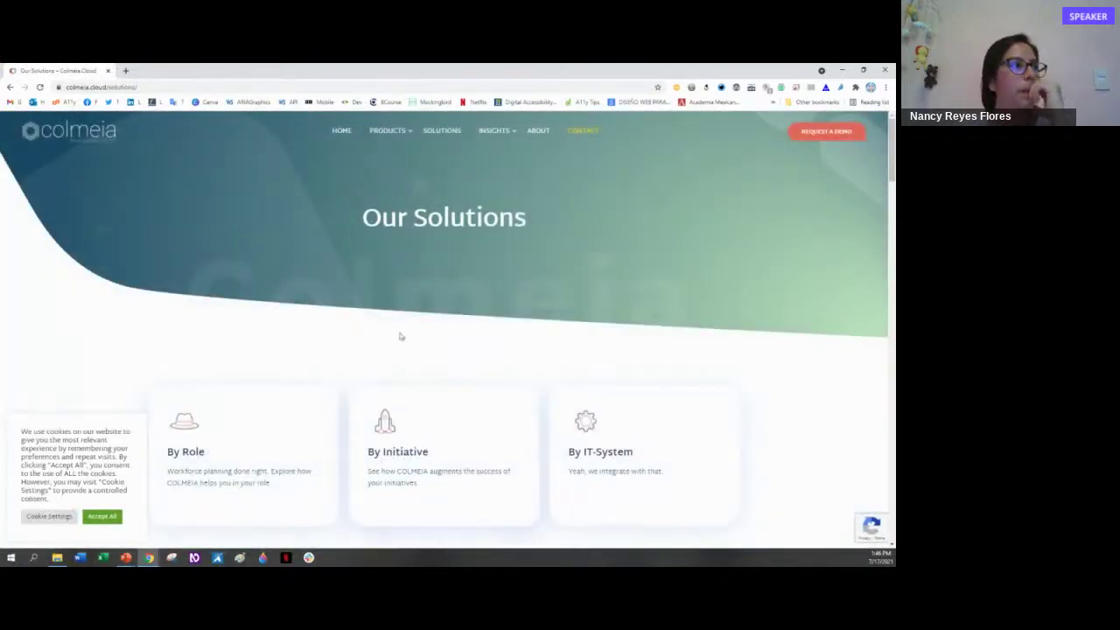
scroll(400, 332, down, 3)
scroll(400, 333, up, 3)
- Test keyboard access to the site's header navigation by moving focus to the Products item and activating it
click(295, 87)
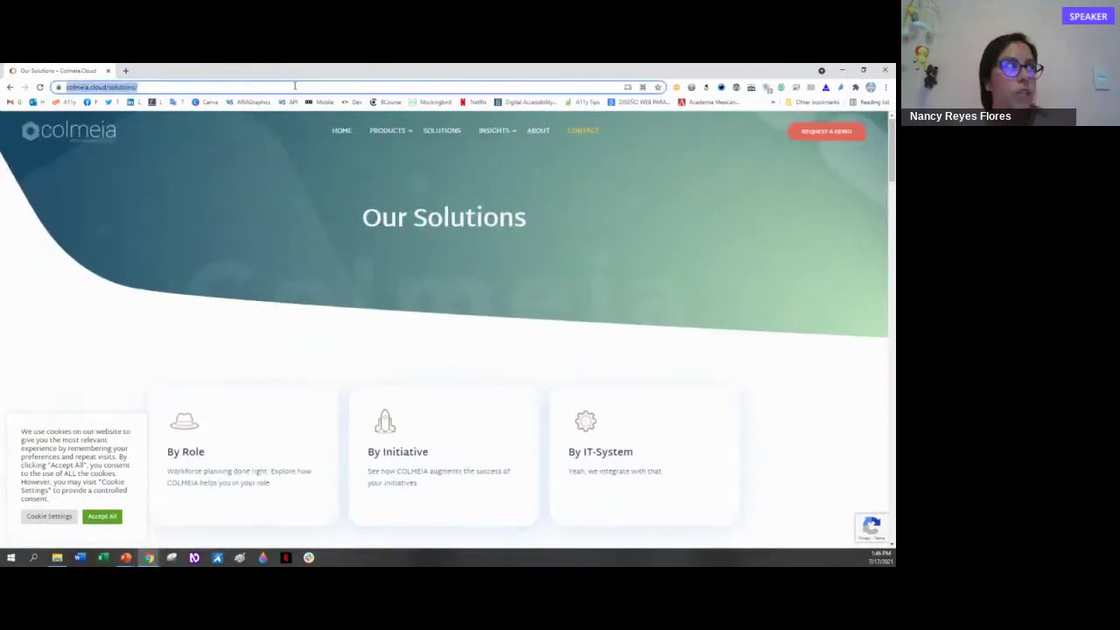
key(Tab)
key(Tab)
key(Tab)
key(Tab)
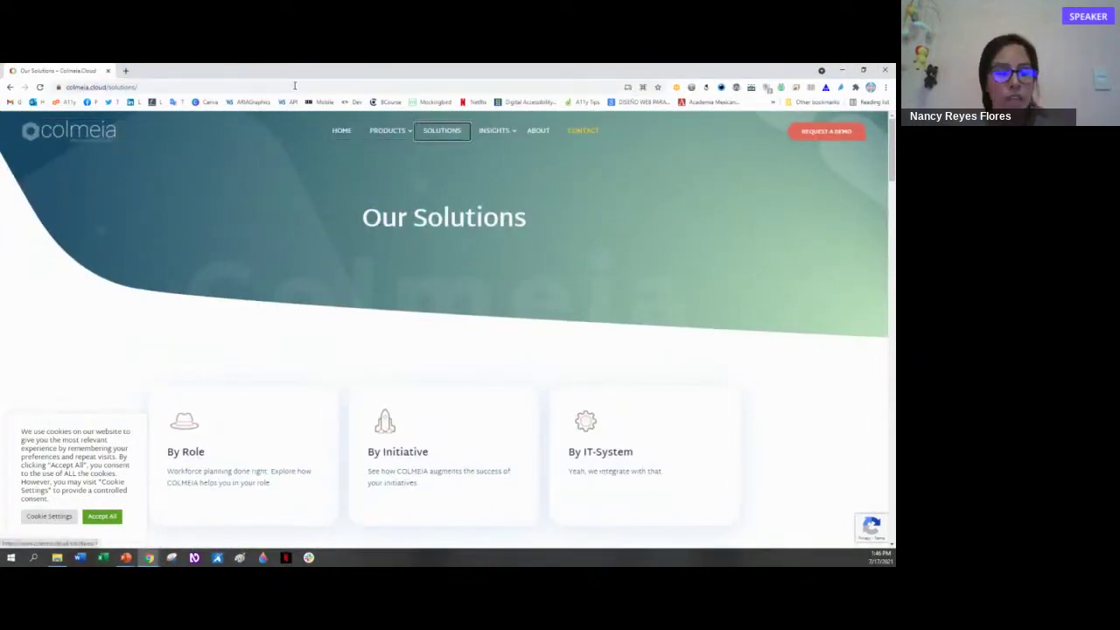
key(shift+Tab)
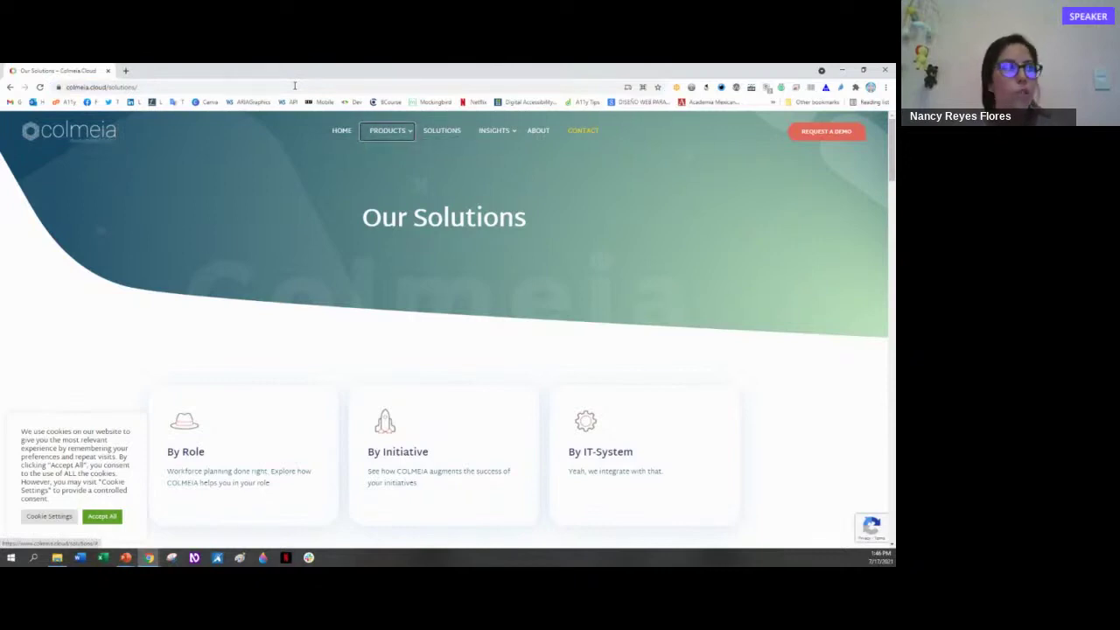
key(Return)
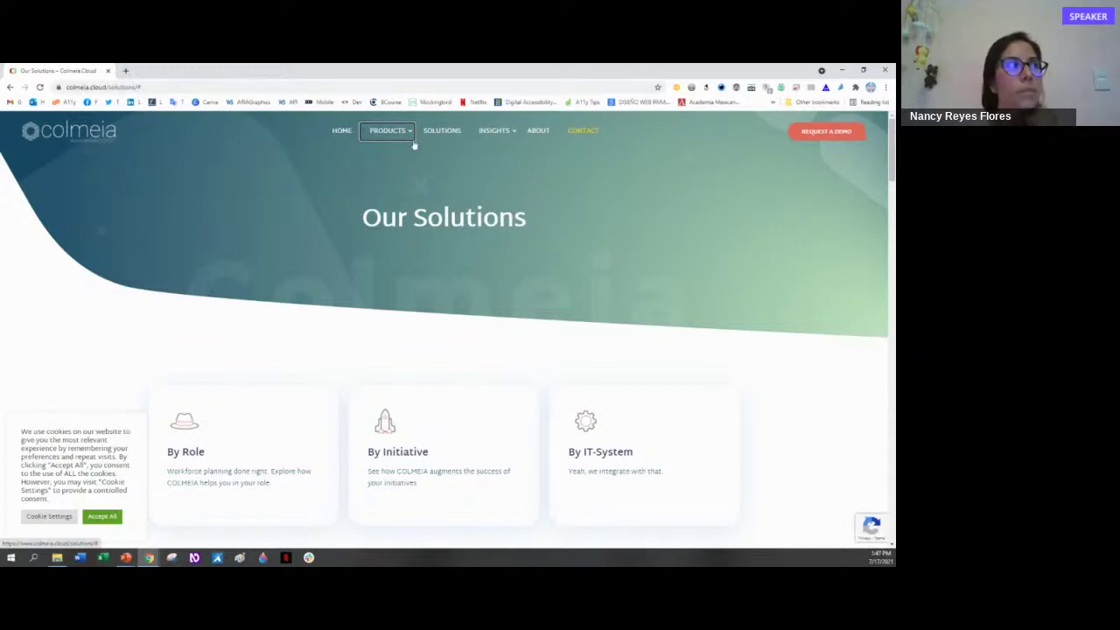
- Reveal the Products submenu with the pointer and compare it with reaching the Products item by keyboard focus alone
mouse_move(413, 140)
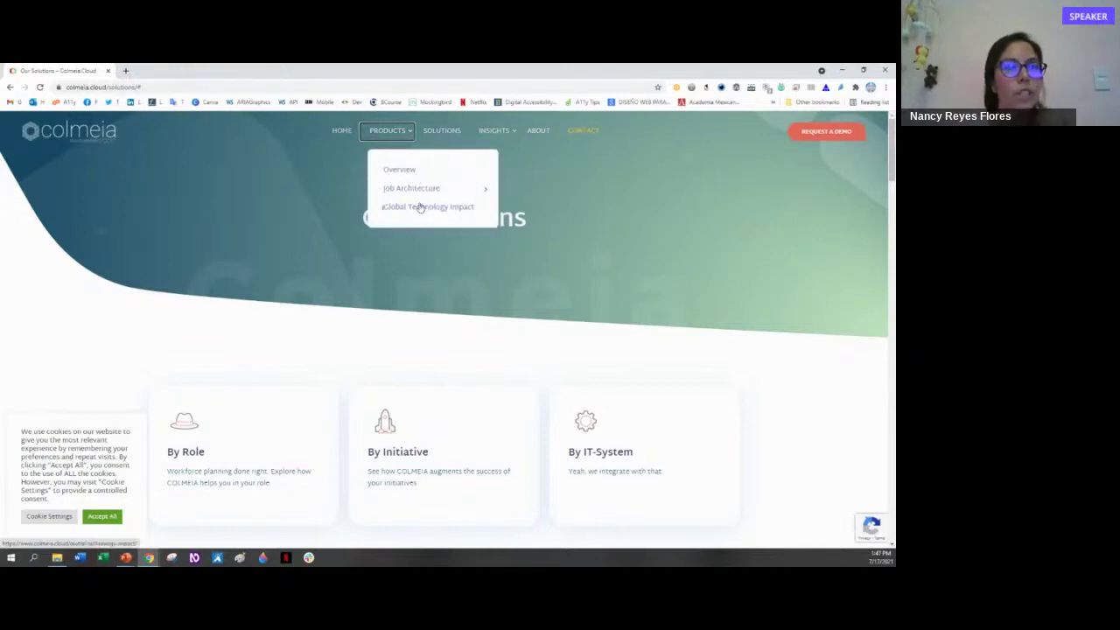
mouse_move(416, 189)
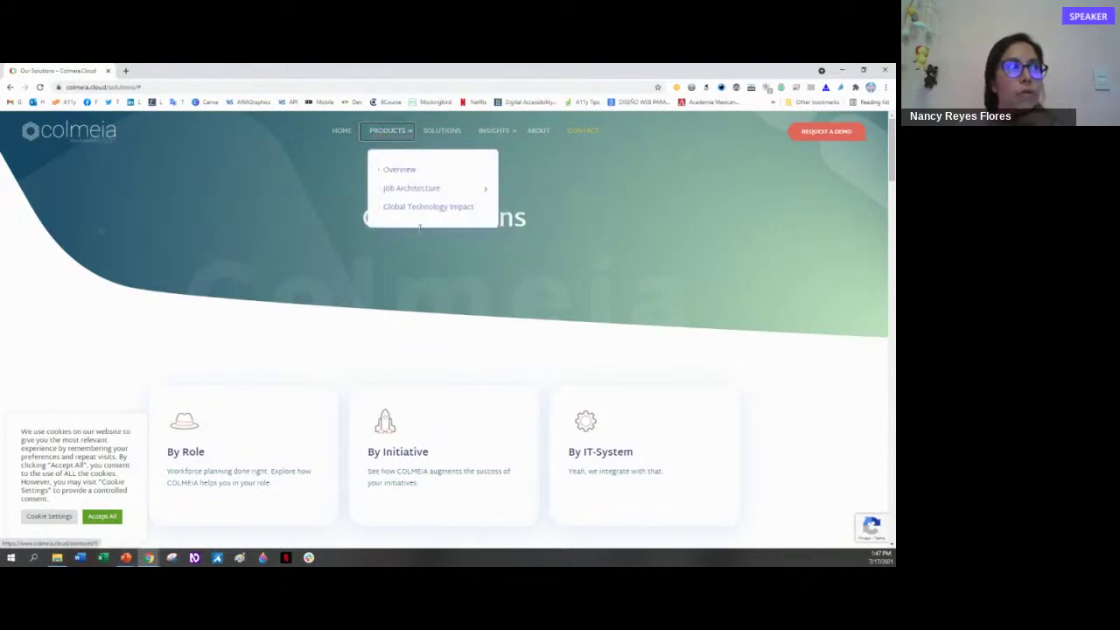
click(417, 87)
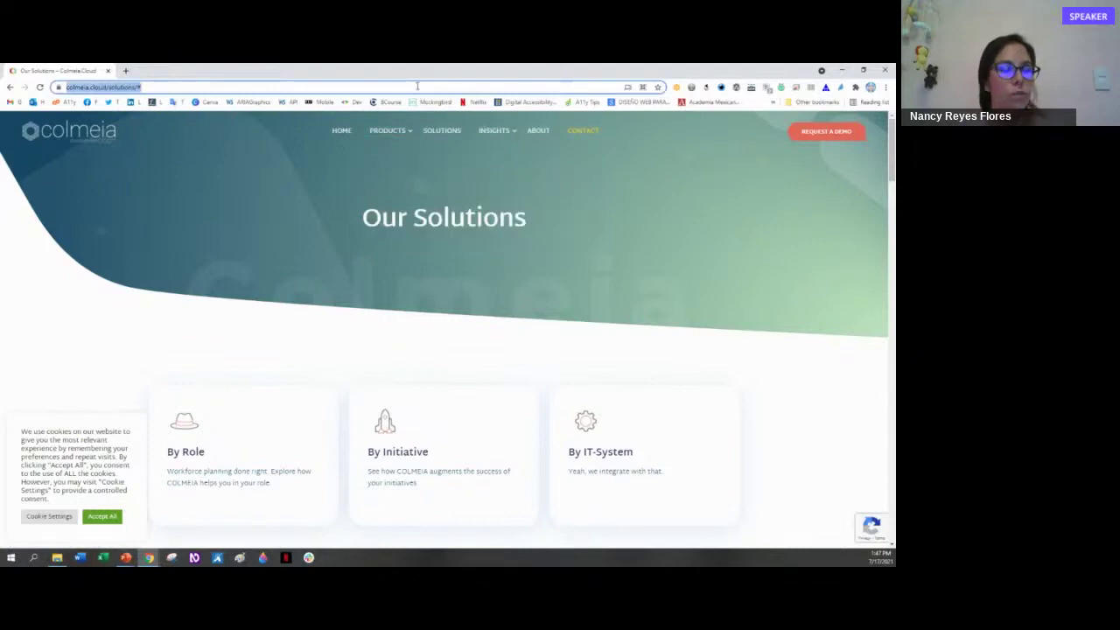
key(Tab)
key(Tab)
key(Tab)
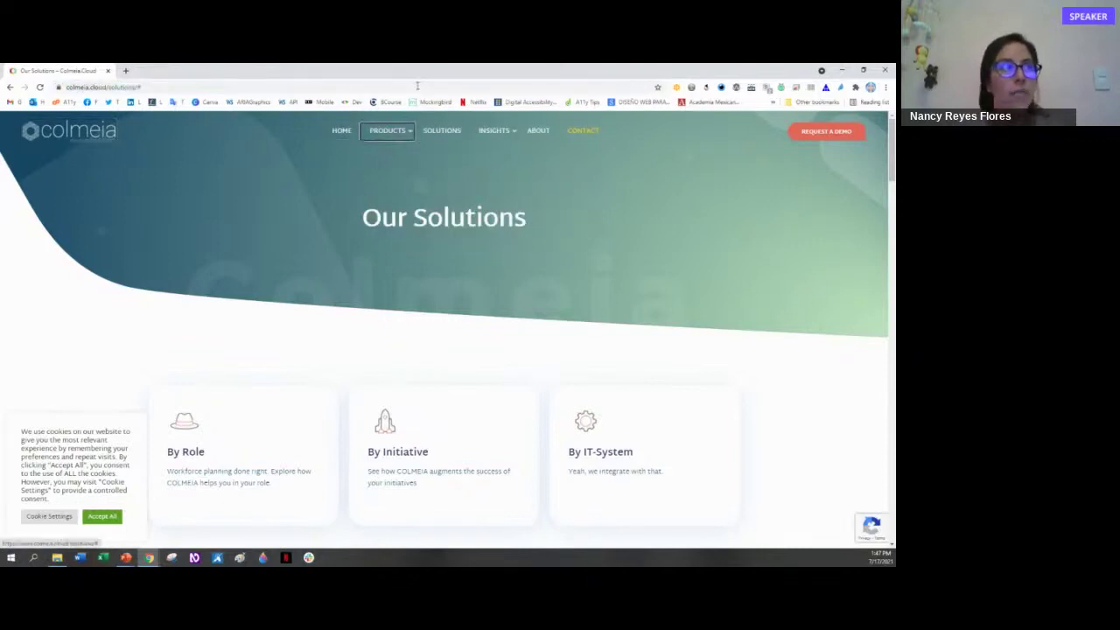
click(563, 205)
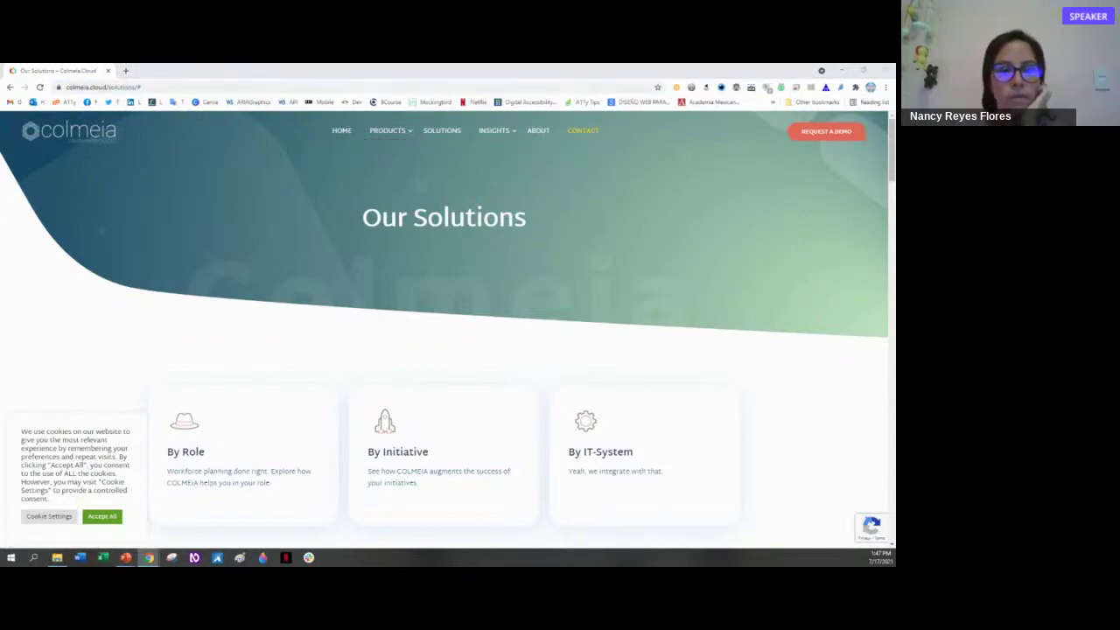
- Measure the contrast of the yellow Contact link against the header background in Colour Contrast Analyser, and close it
key(alt+Tab)
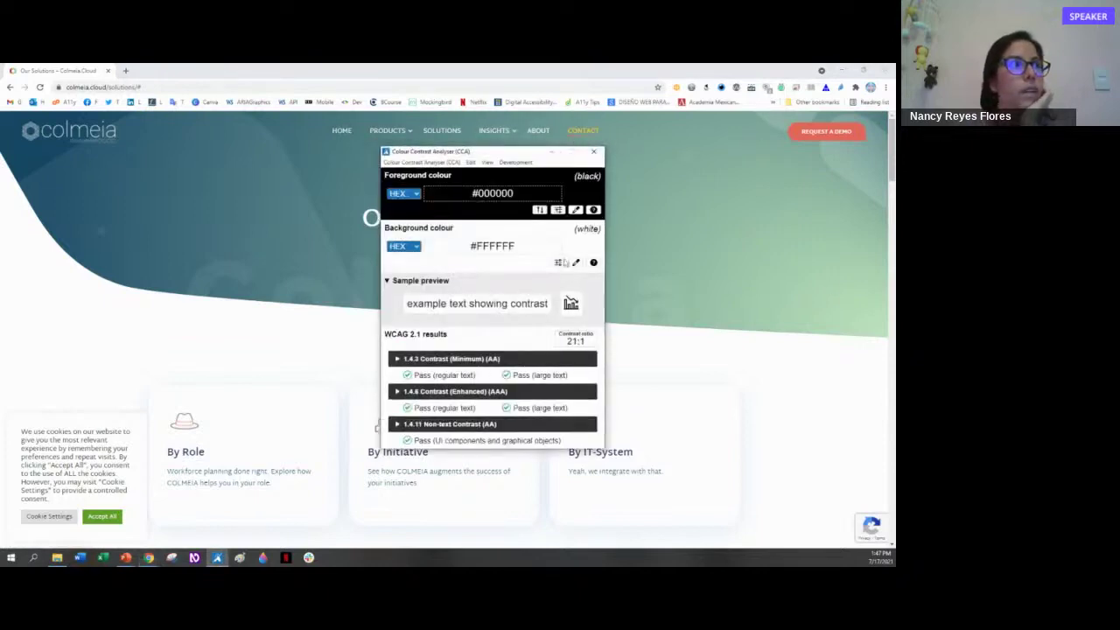
click(575, 263)
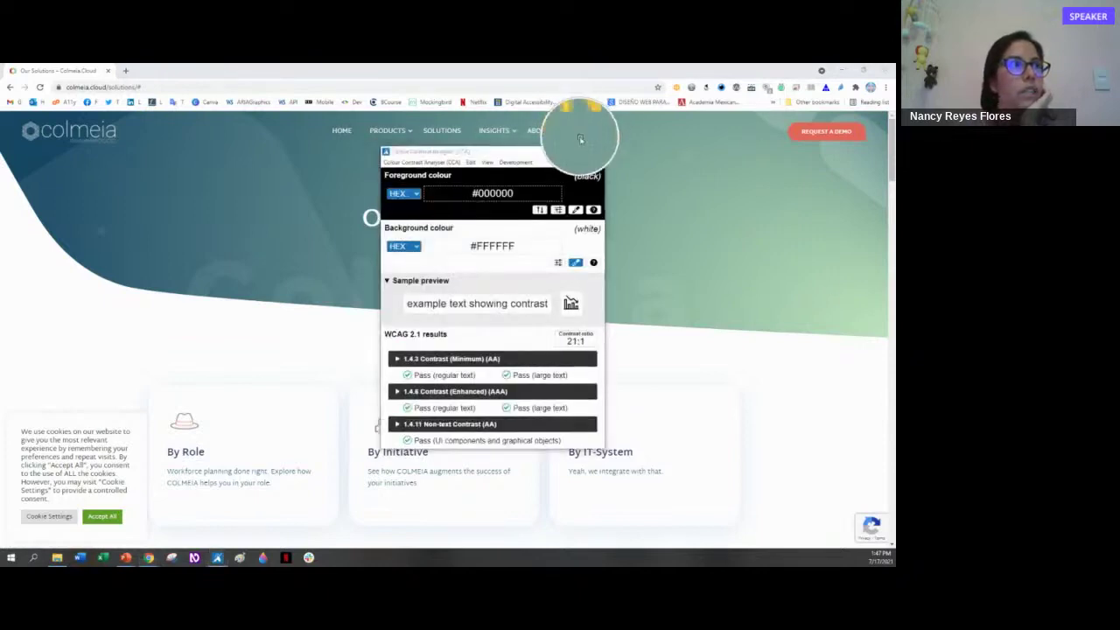
click(575, 119)
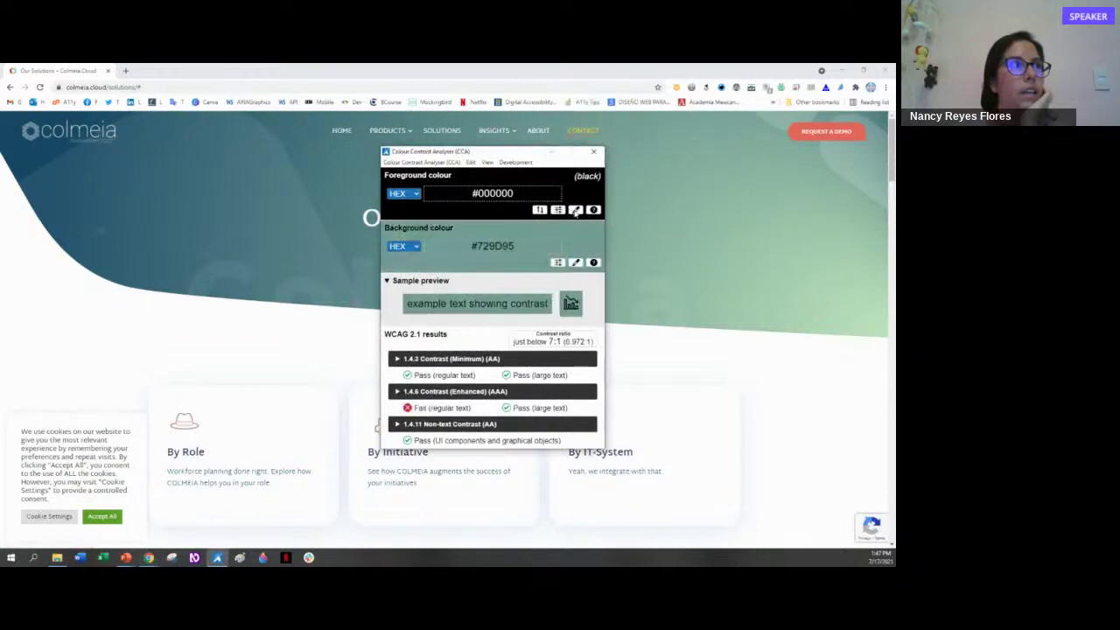
click(575, 211)
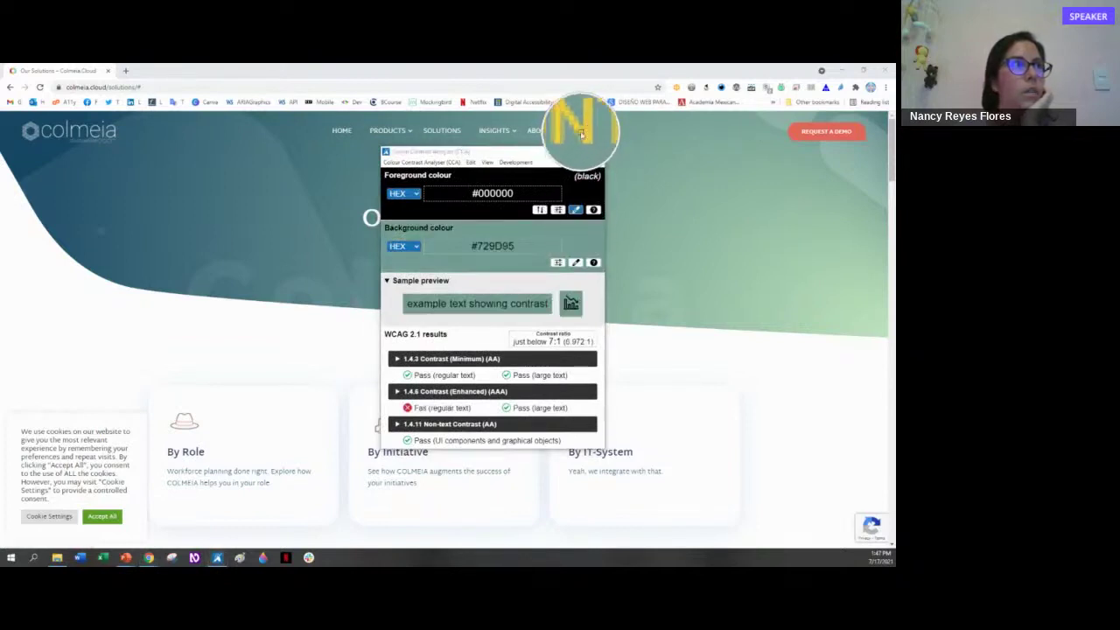
click(582, 133)
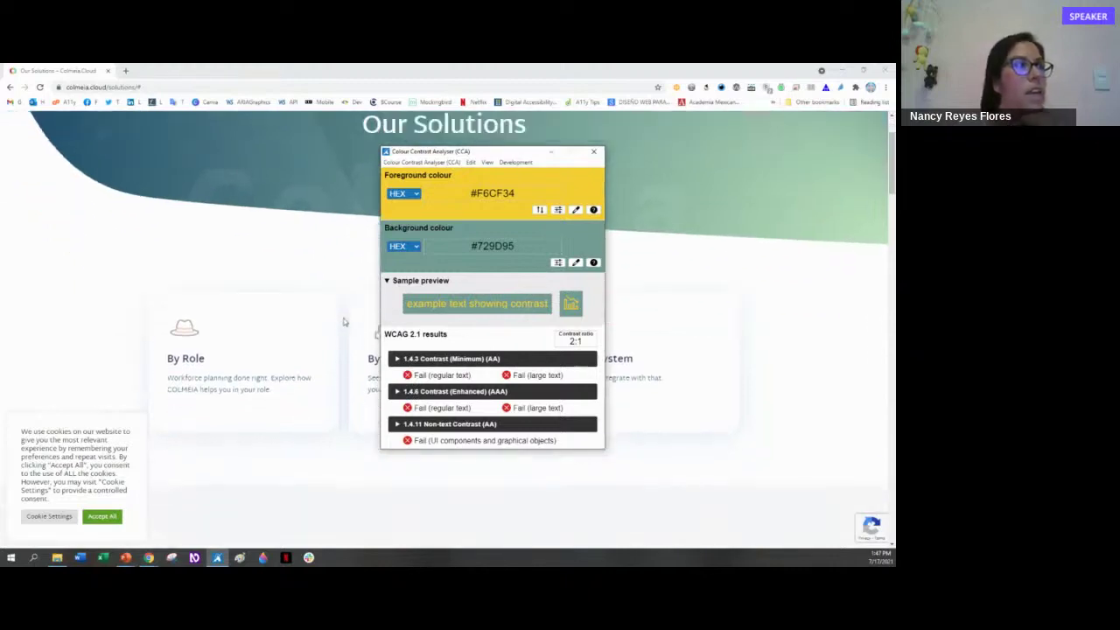
click(594, 151)
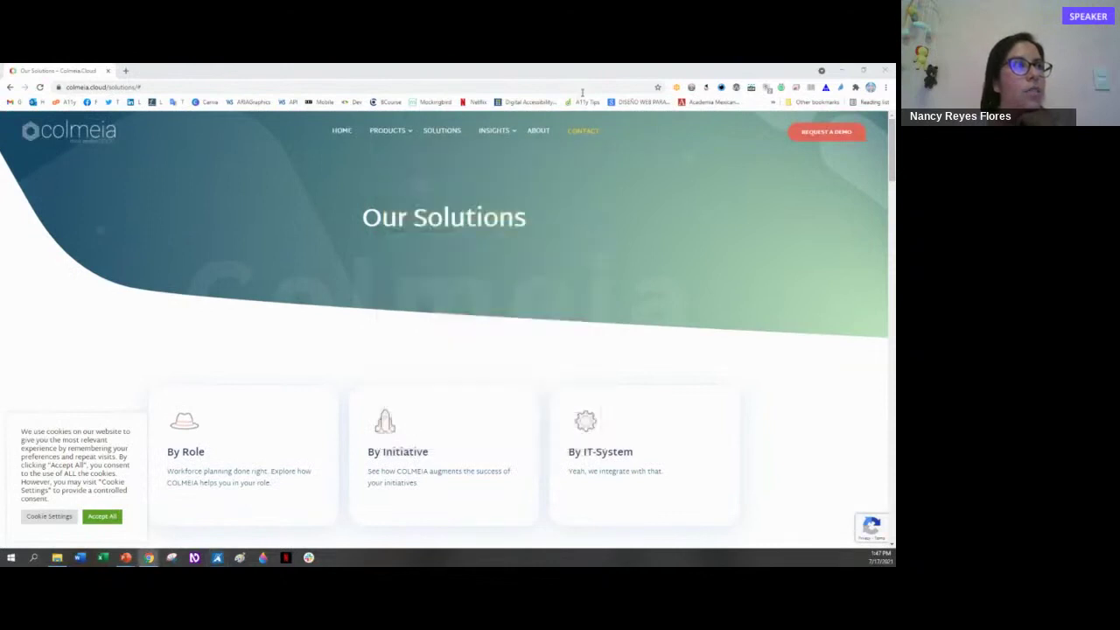
- Move keyboard focus through the header navigation to the Request a Demo link and open its page
click(582, 88)
key(Tab)
key(Tab)
key(Tab)
key(Tab)
key(Tab)
key(Tab)
key(Tab)
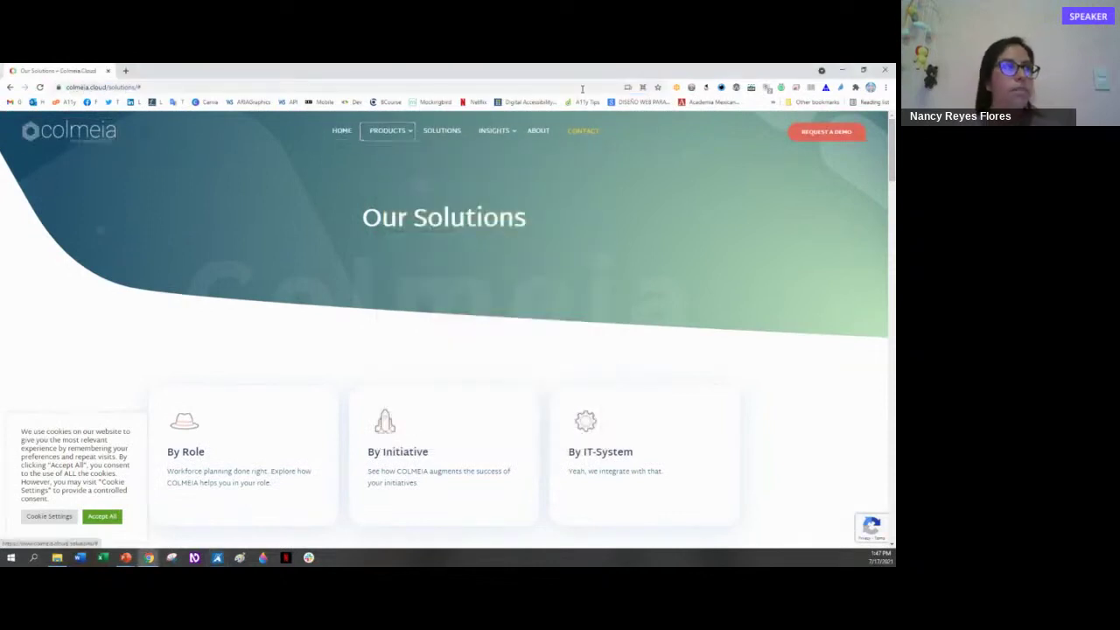
key(Tab)
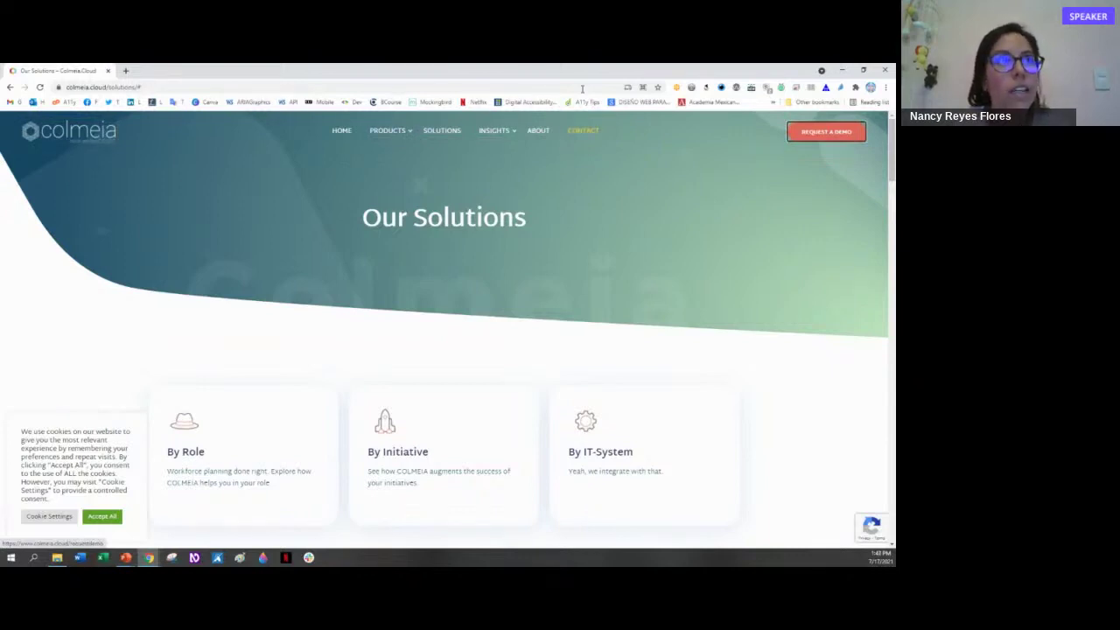
key(Return)
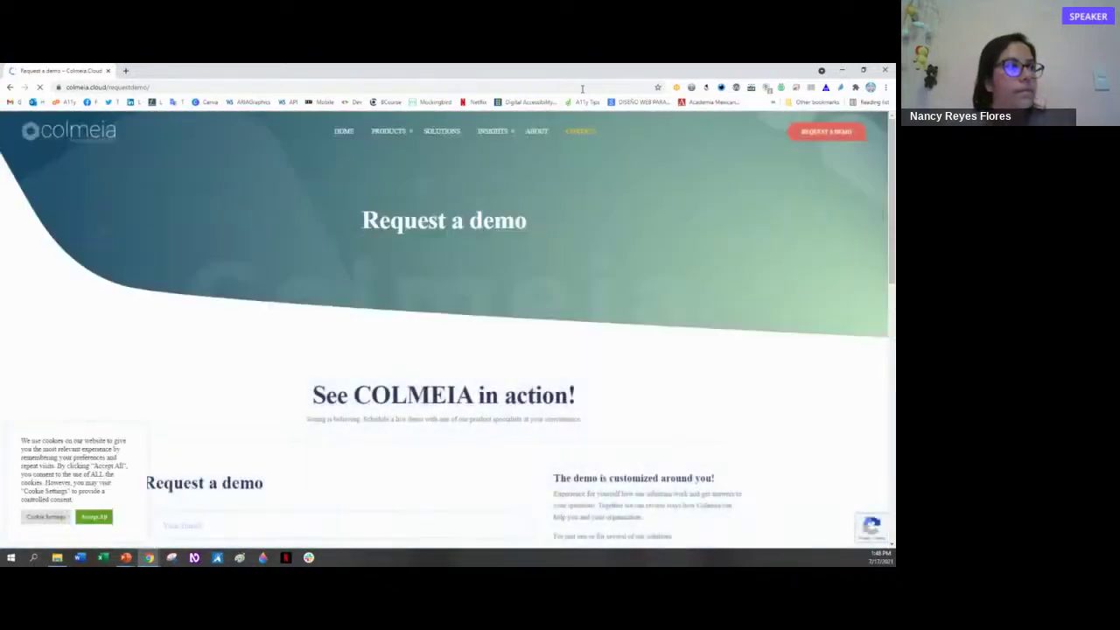
- Move keyboard focus through the header to the Your Email field and examine the Request a demo form
key(Tab)
key(Tab)
key(Tab)
key(Tab)
key(Tab)
key(Tab)
key(Tab)
key(Tab)
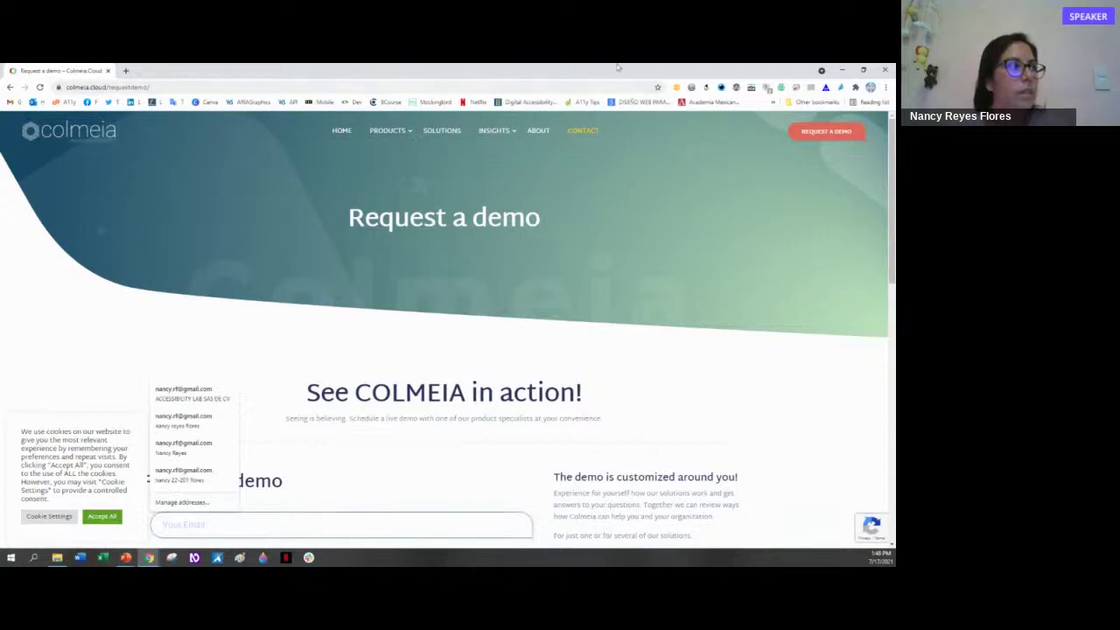
scroll(333, 274, down, 2)
scroll(331, 268, down, 3)
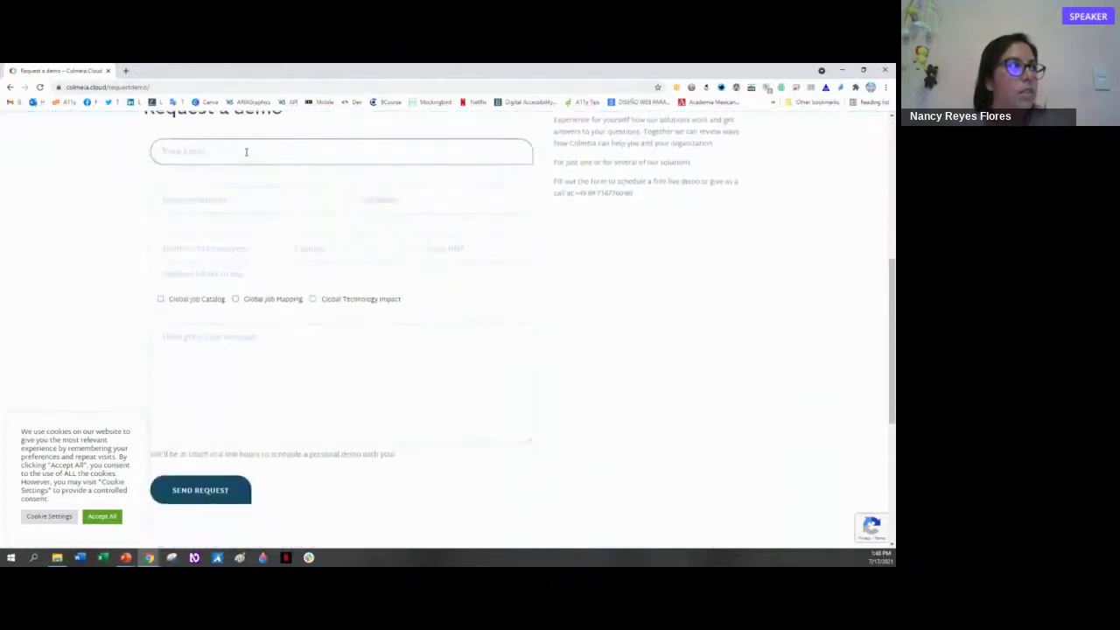
scroll(246, 151, up, 1)
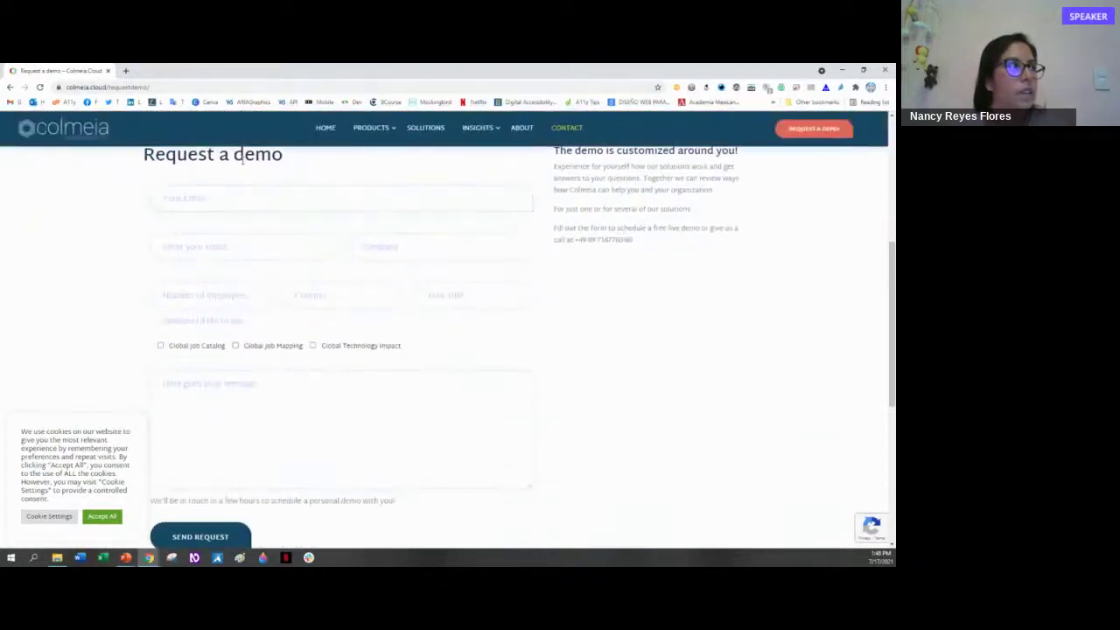
click(250, 202)
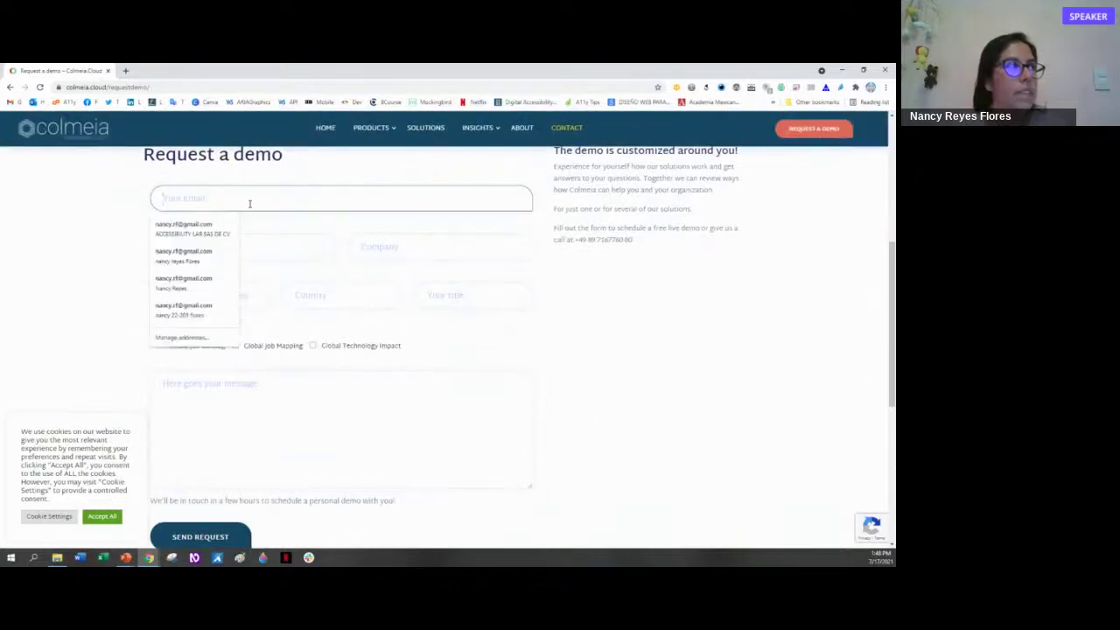
right_click(249, 203)
key(Escape)
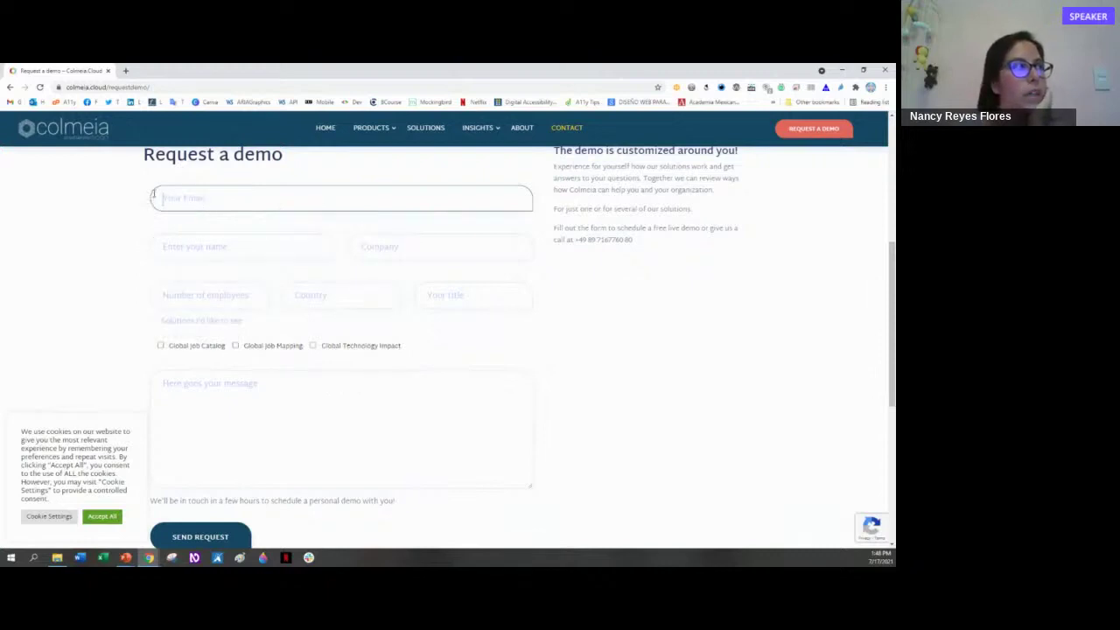
- Inspect the Your Email field's HTML in an enlarged developer tools pane, examining its input element and placeholder attribute
click(191, 198)
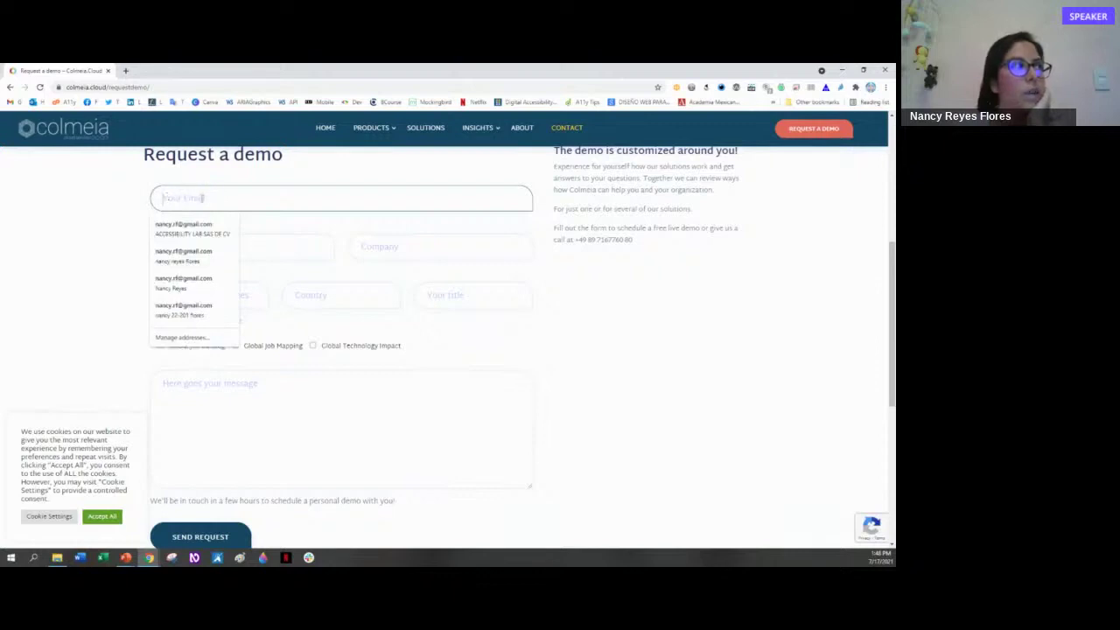
right_click(220, 199)
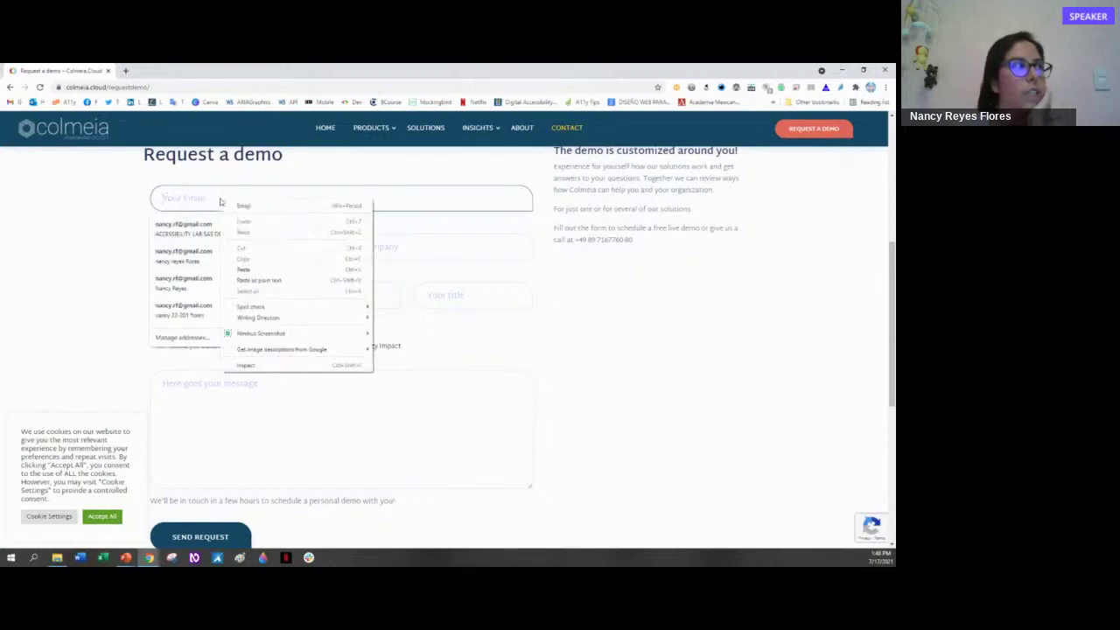
click(280, 364)
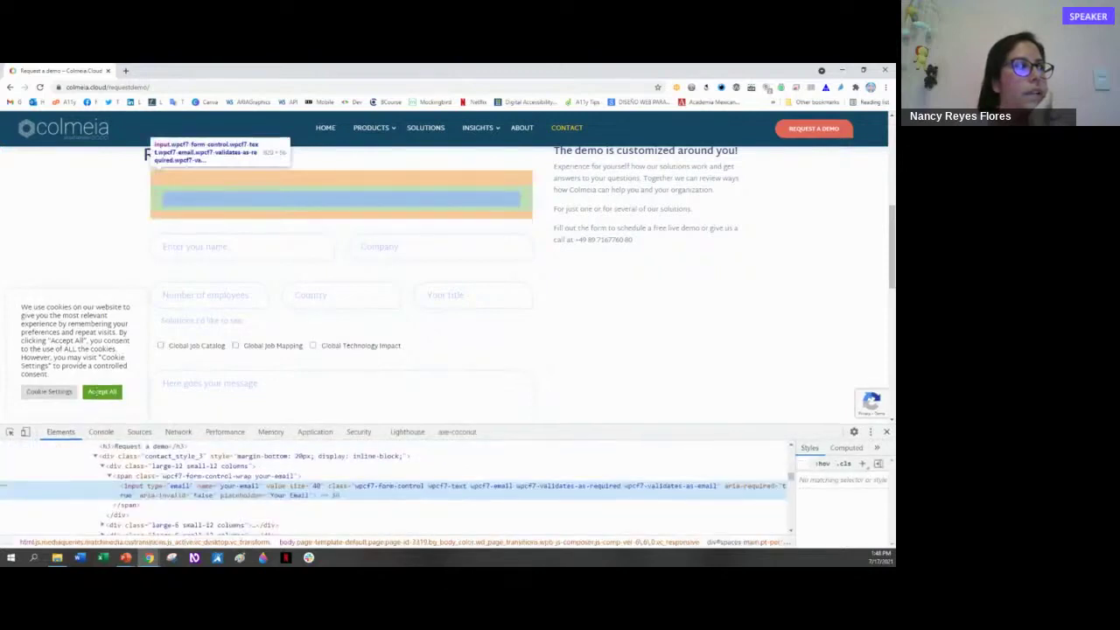
drag(92, 430, 95, 329)
click(9, 327)
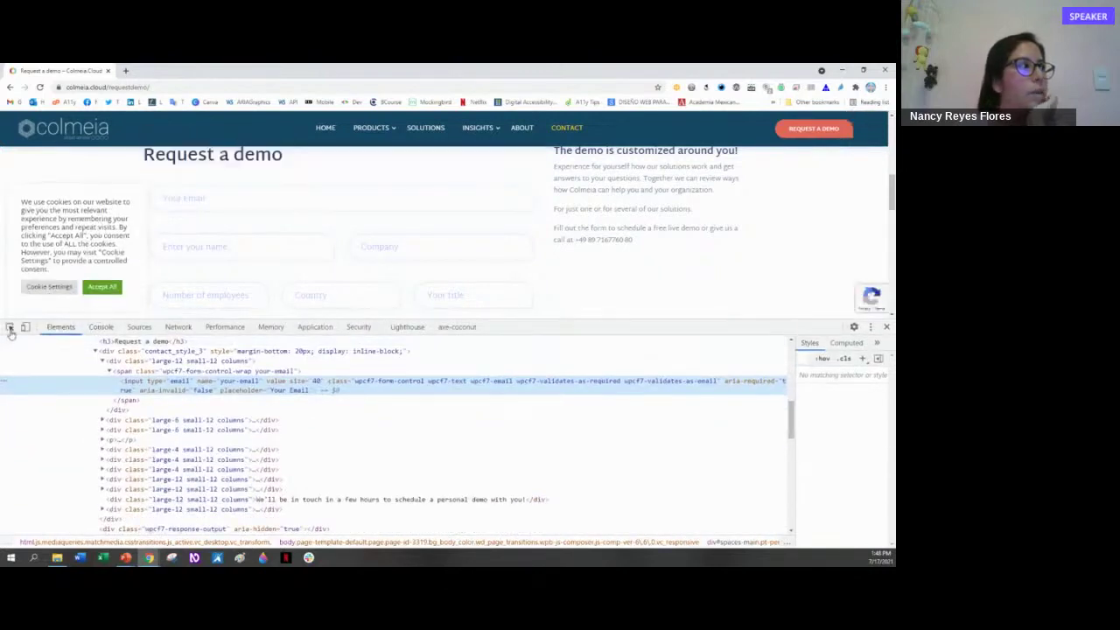
click(202, 198)
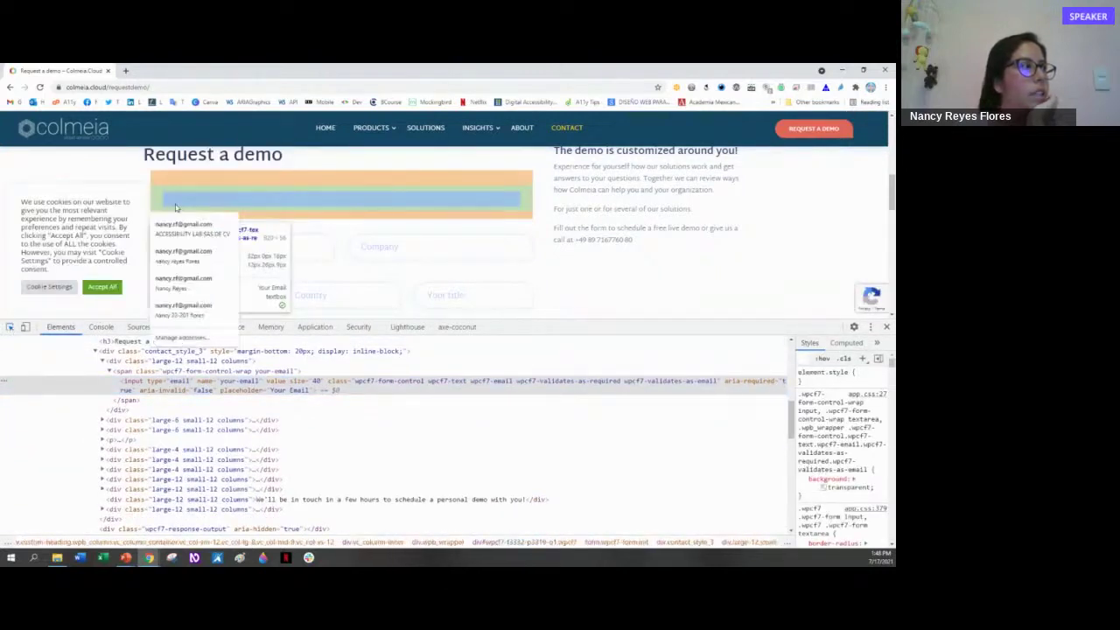
click(179, 390)
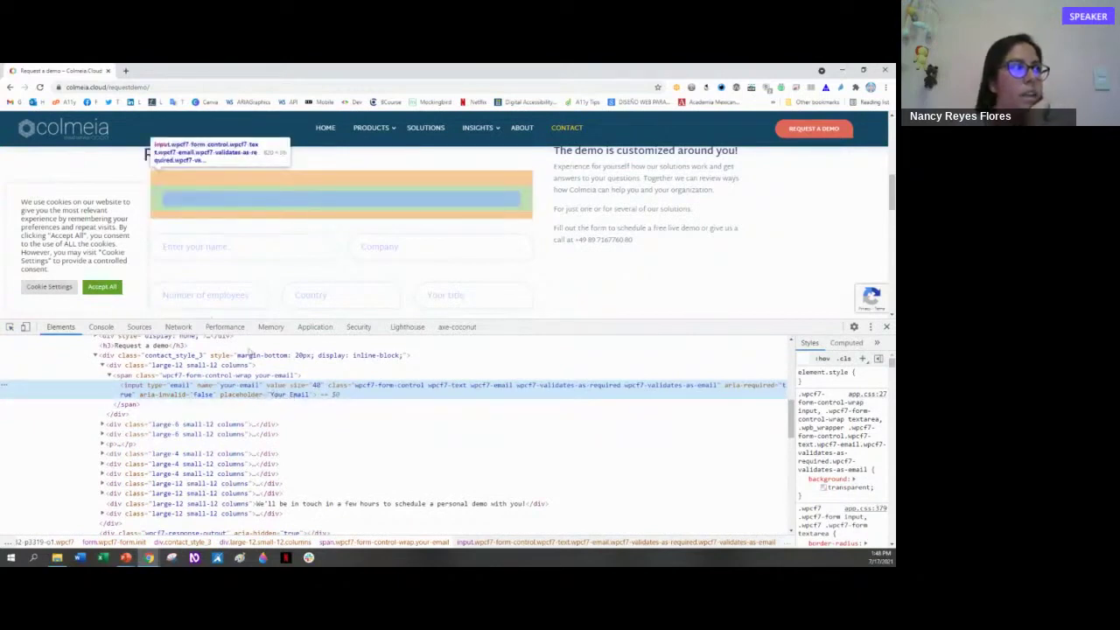
- Enter arbitrary test text in the Your Email field and move on to the name field
click(255, 202)
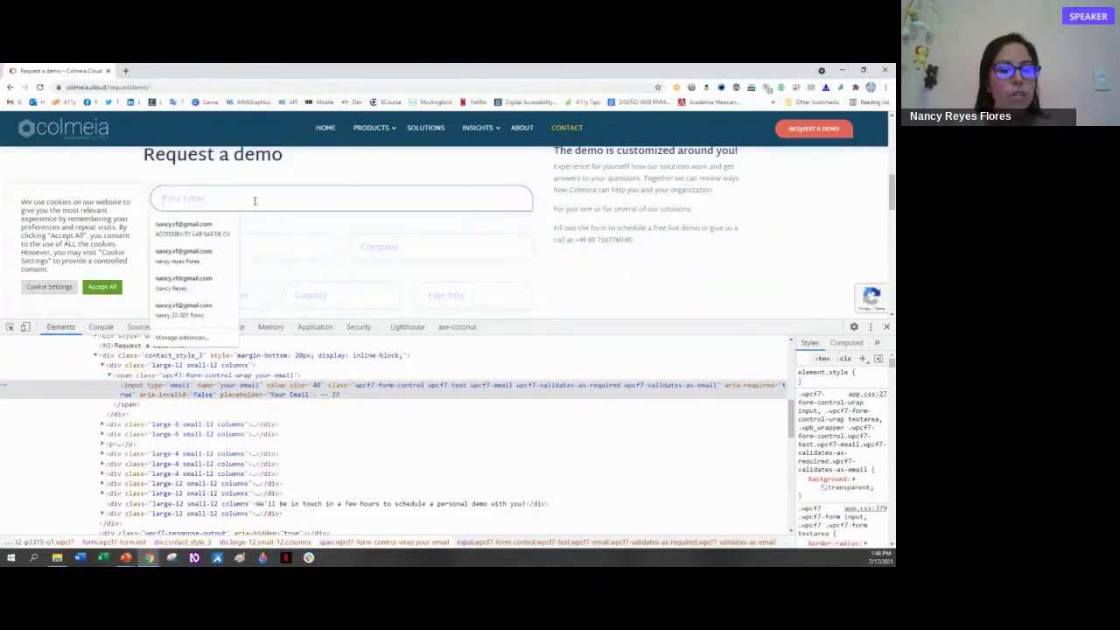
text(tfygtbfdhygt)
click(260, 250)
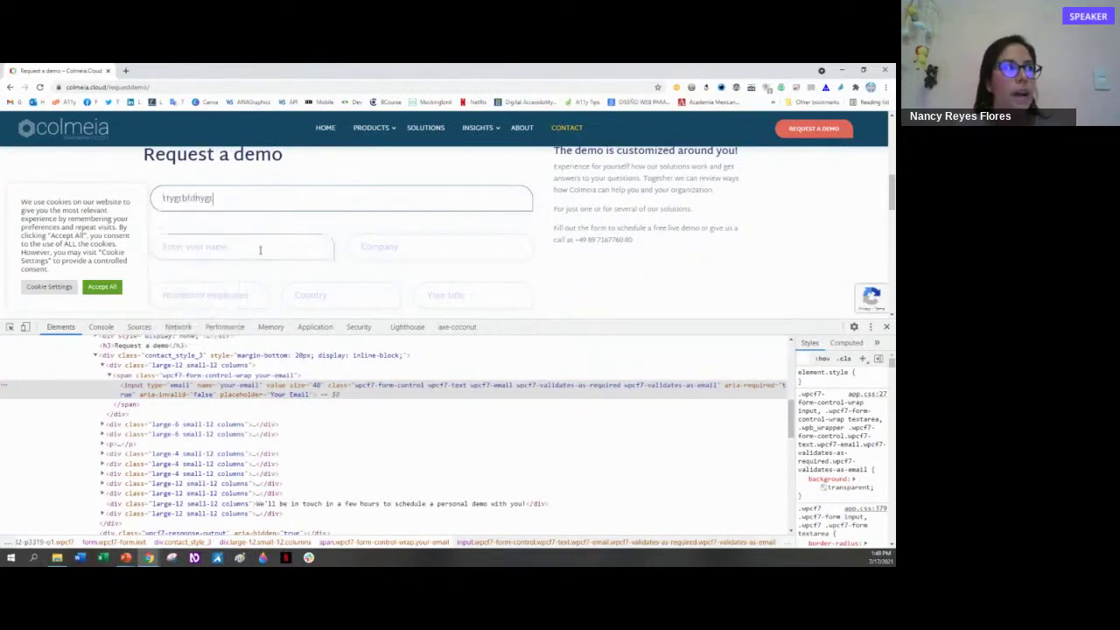
- Enter the test text 6hygtfrde as the name and 7hy6t5r4e as the company, and close the developer tools
text(6hygtfrde)
click(400, 251)
text(7hy6t5r4e)
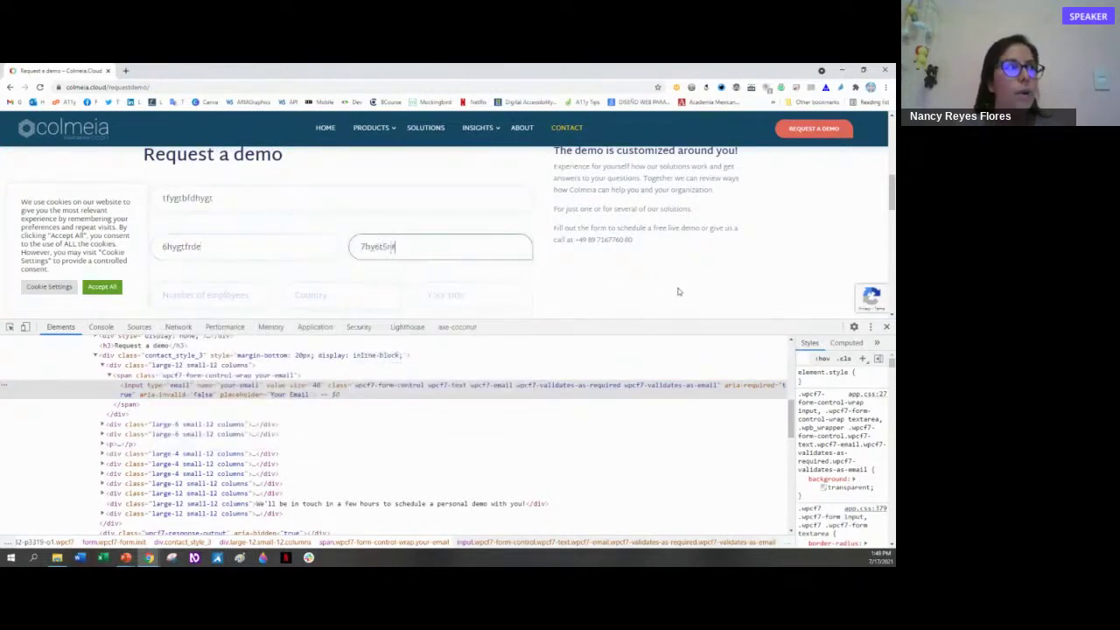
click(887, 327)
- Enter test text for number of employees (6et5r4e3w), country (7uy6t5r4e), title (y6t5r4e) and message (45tr4des) in the Request a demo form
click(202, 297)
text(6et5r4ew)
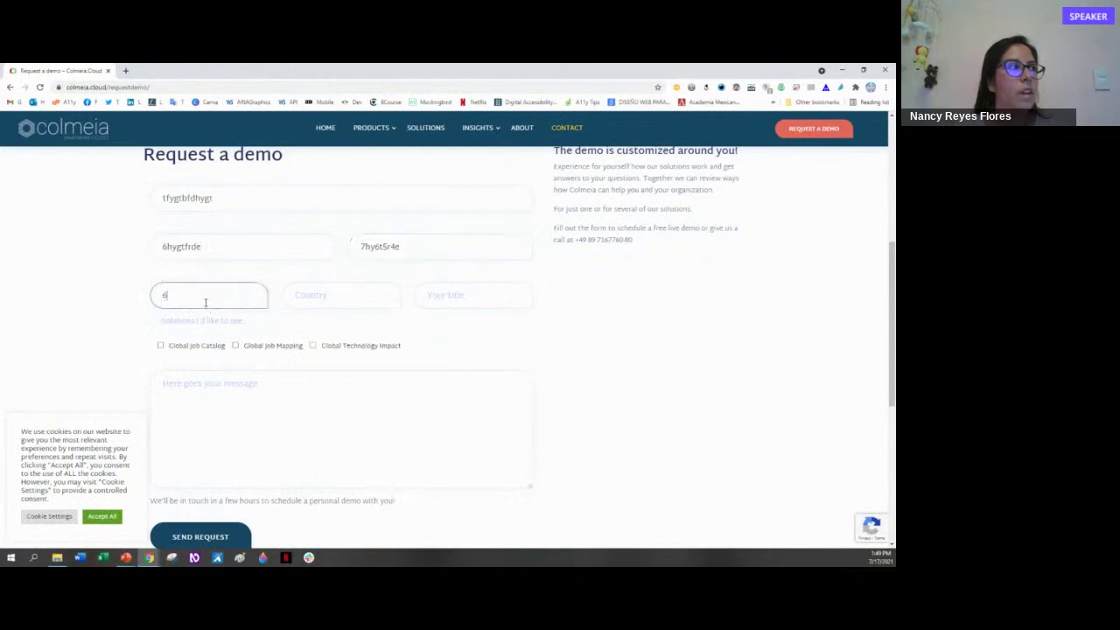
click(319, 295)
text(7uy6t5r4e)
click(473, 296)
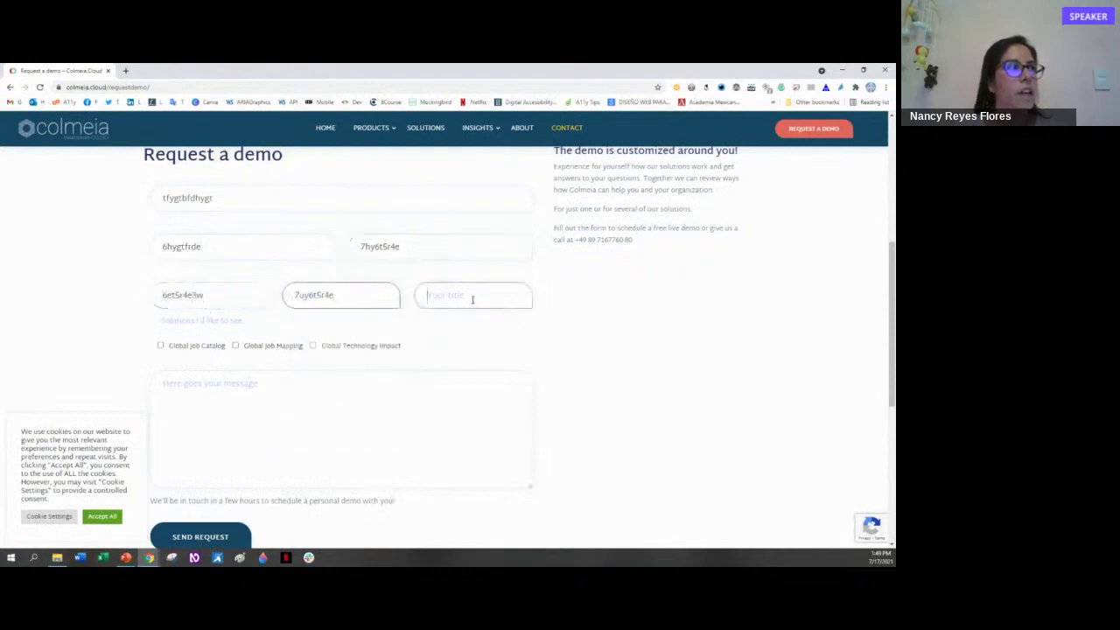
text(y6t5r4e)
click(321, 377)
text(45tr4des)
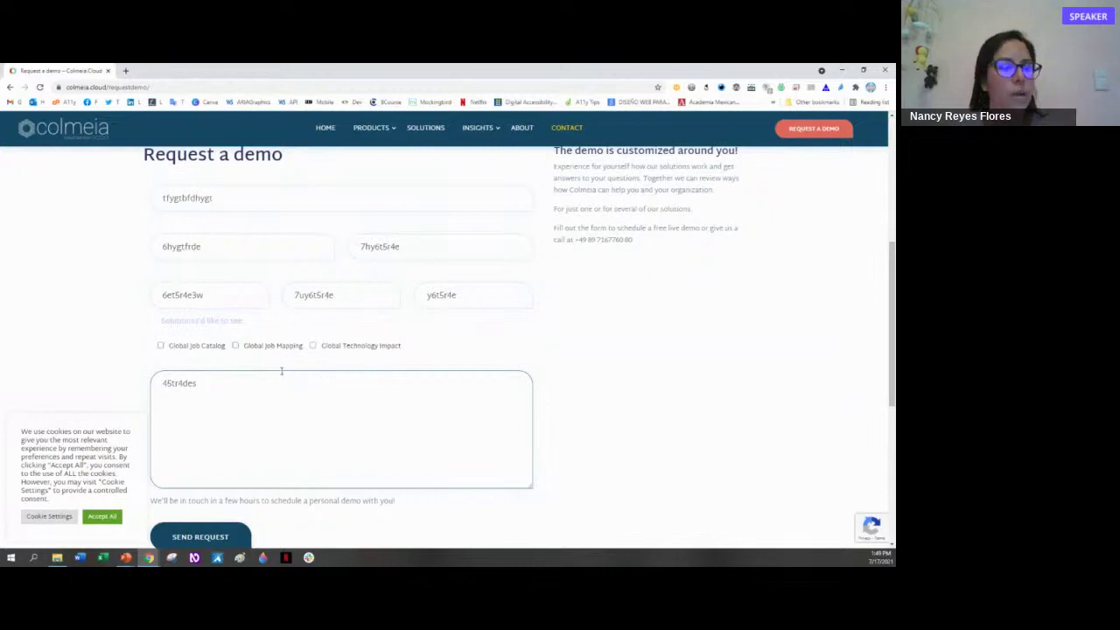
- Move keyboard focus backwards from the message field to the Your Email field and clear its text
key(shift+Tab)
key(shift+Tab)
key(shift+Tab)
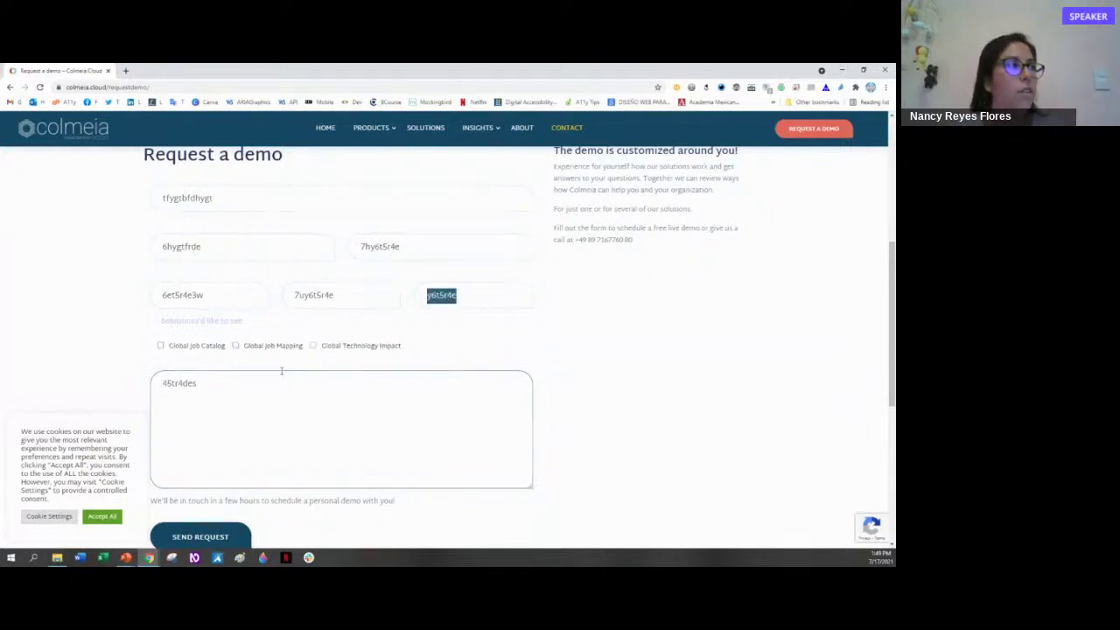
key(shift+Tab)
key(shift+Tab)
key(shift+Tab)
key(shift+Tab)
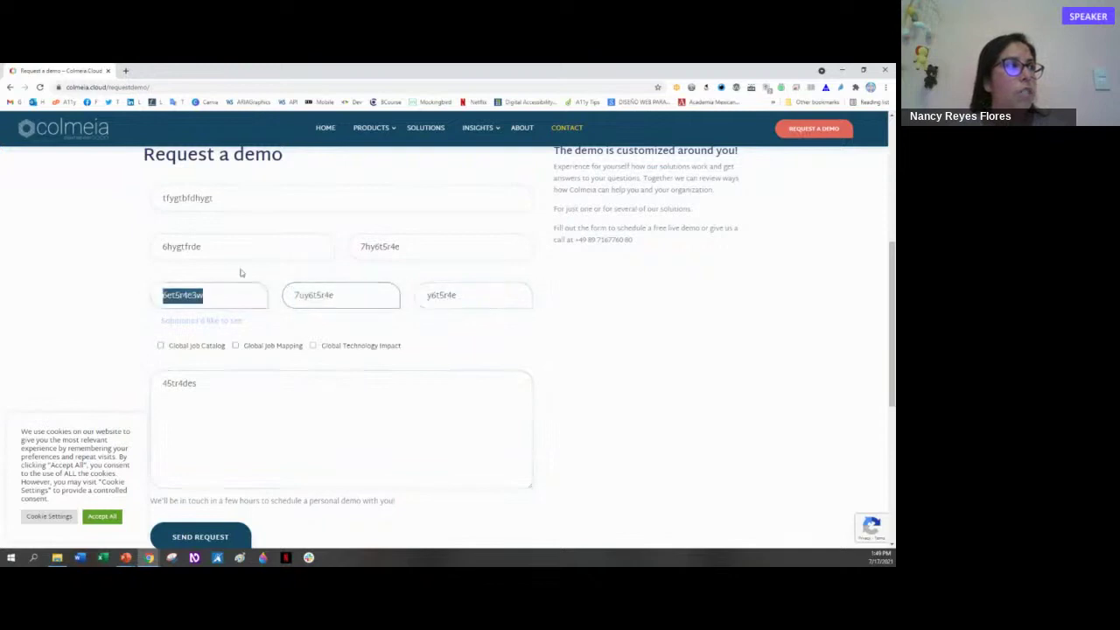
key(shift+Tab)
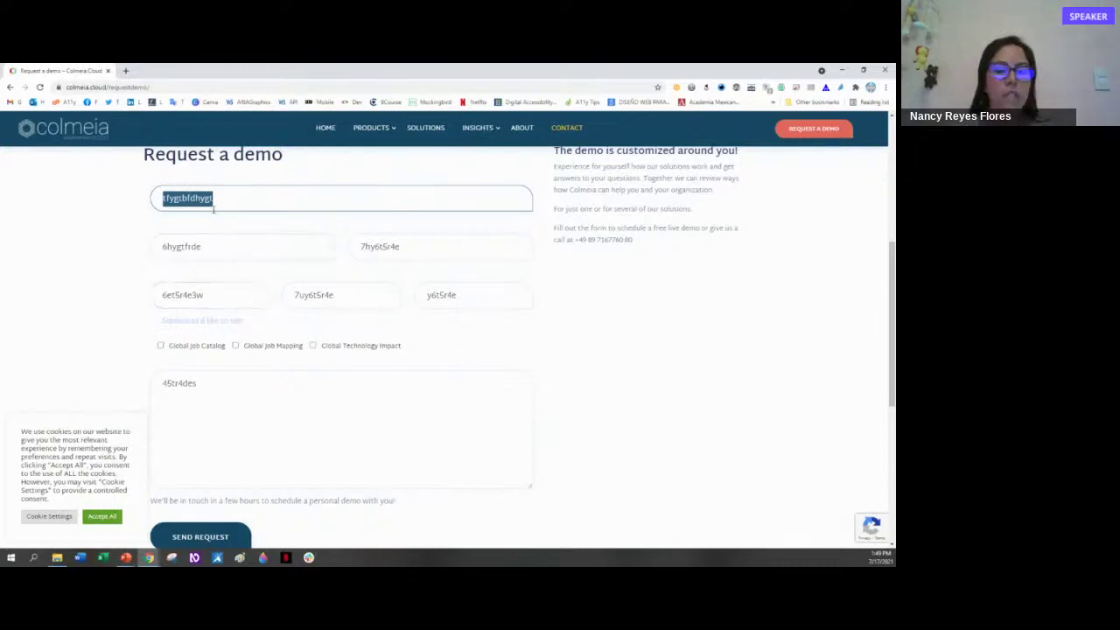
key(BackSpace)
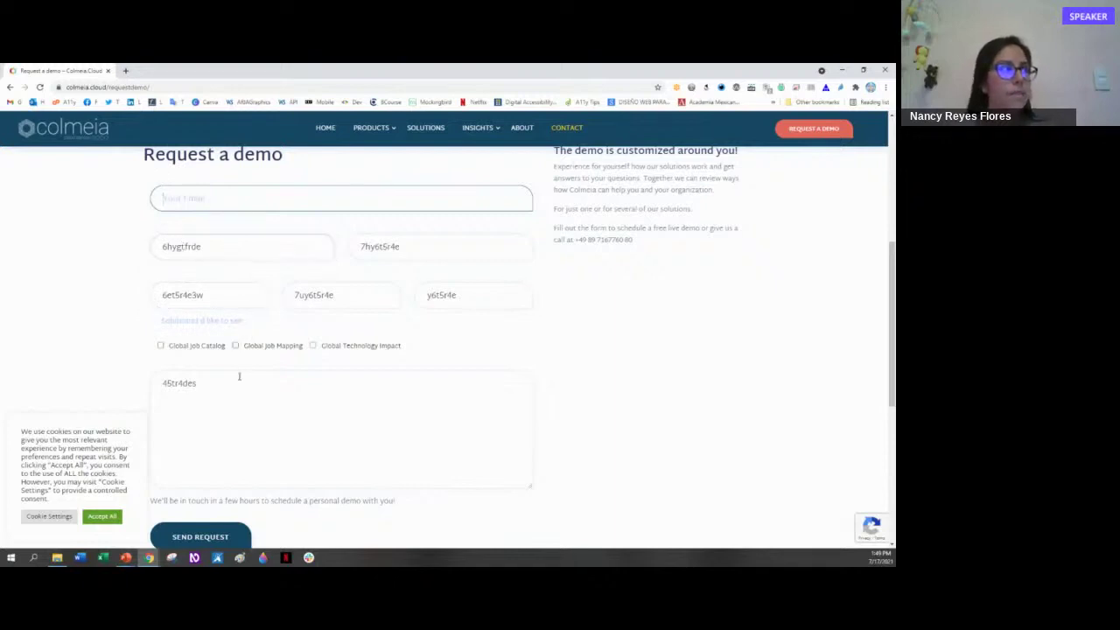
- Select the Global Job Catalog solution and submit the form from the Global Job Mapping checkbox, leaving Your Email empty
click(235, 379)
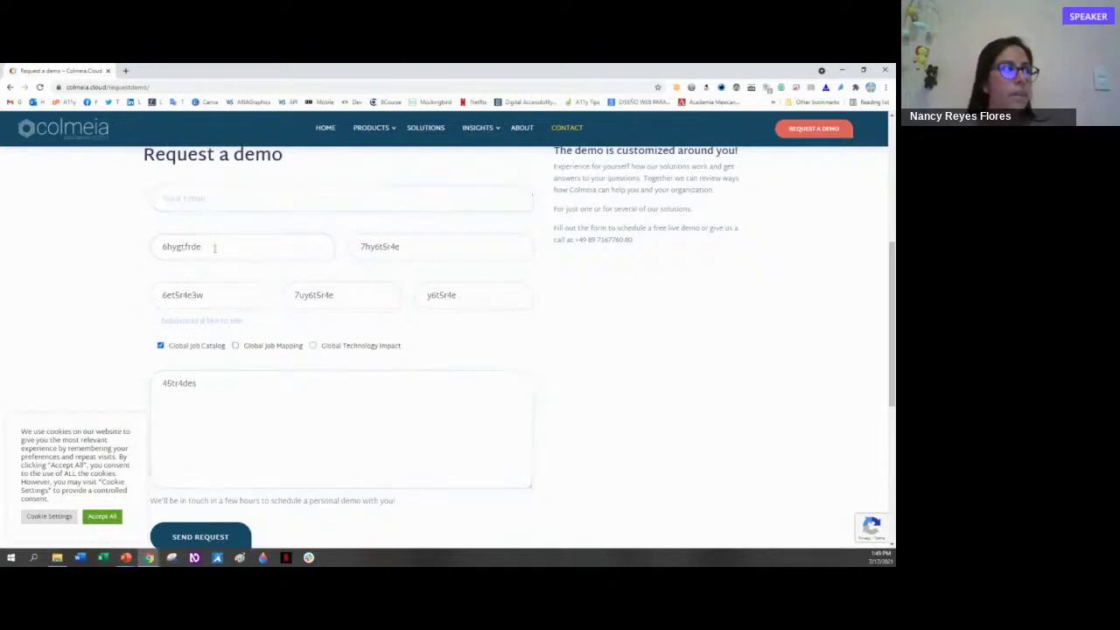
click(219, 197)
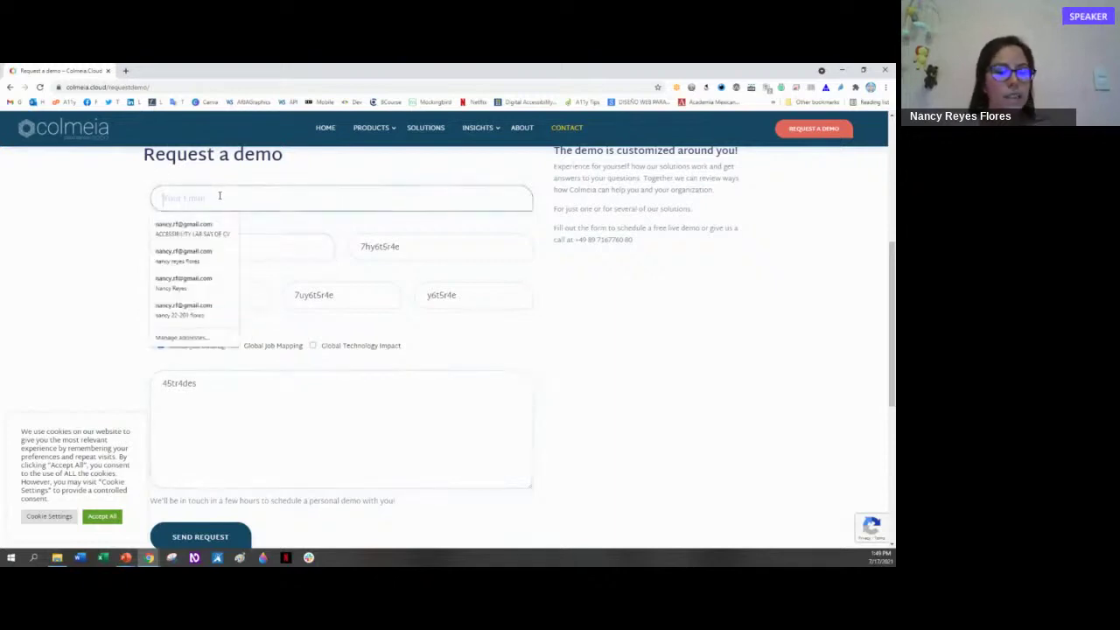
key(Tab)
key(Tab)
key(Tab)
key(Tab)
key(Tab)
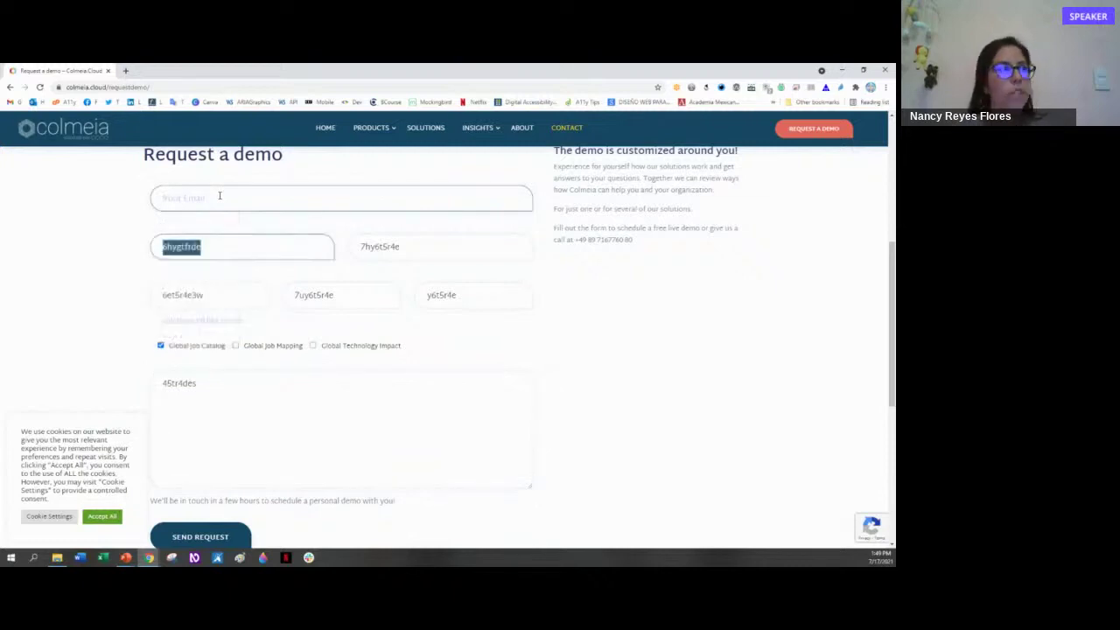
key(Tab)
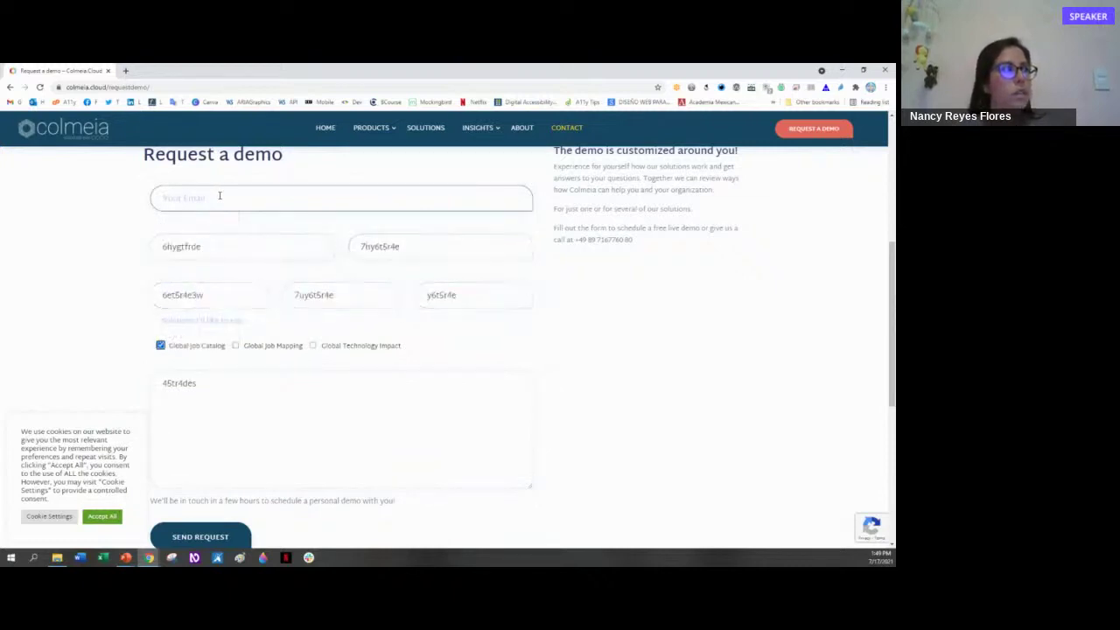
key(Tab)
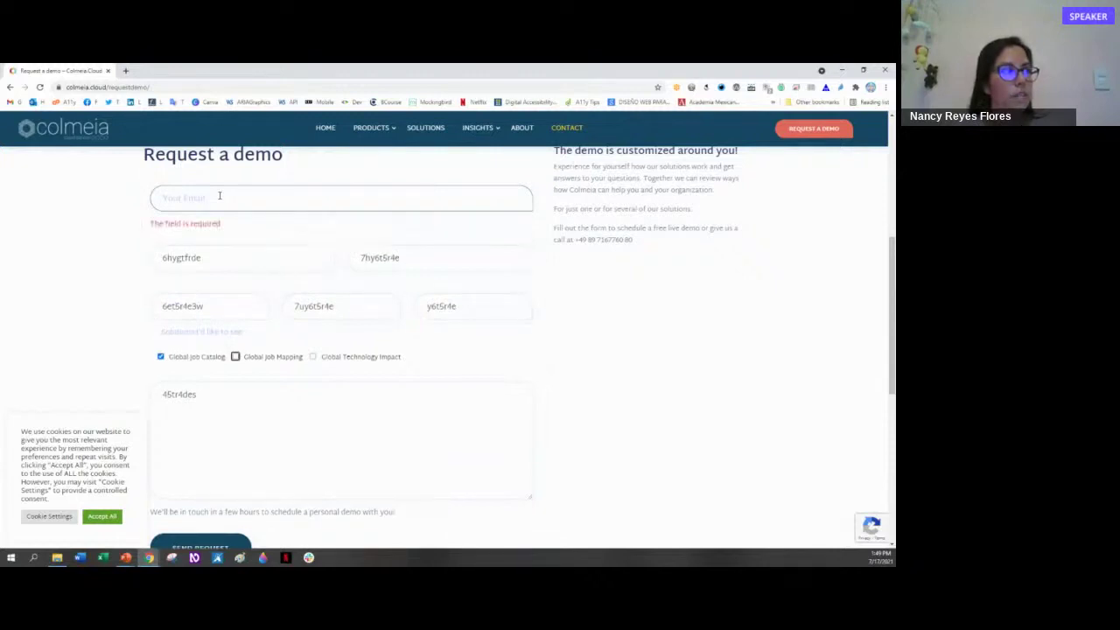
key(Return)
key(Return)
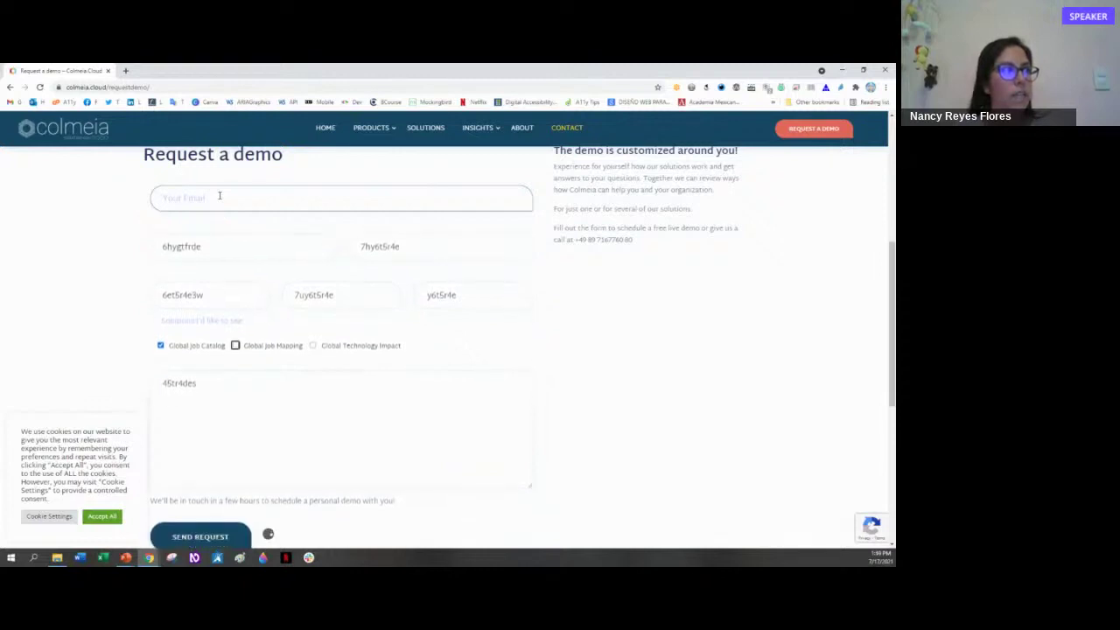
- Move keyboard focus back to the title field, return to the Global Job Mapping checkbox and resubmit the form from there
key(Tab)
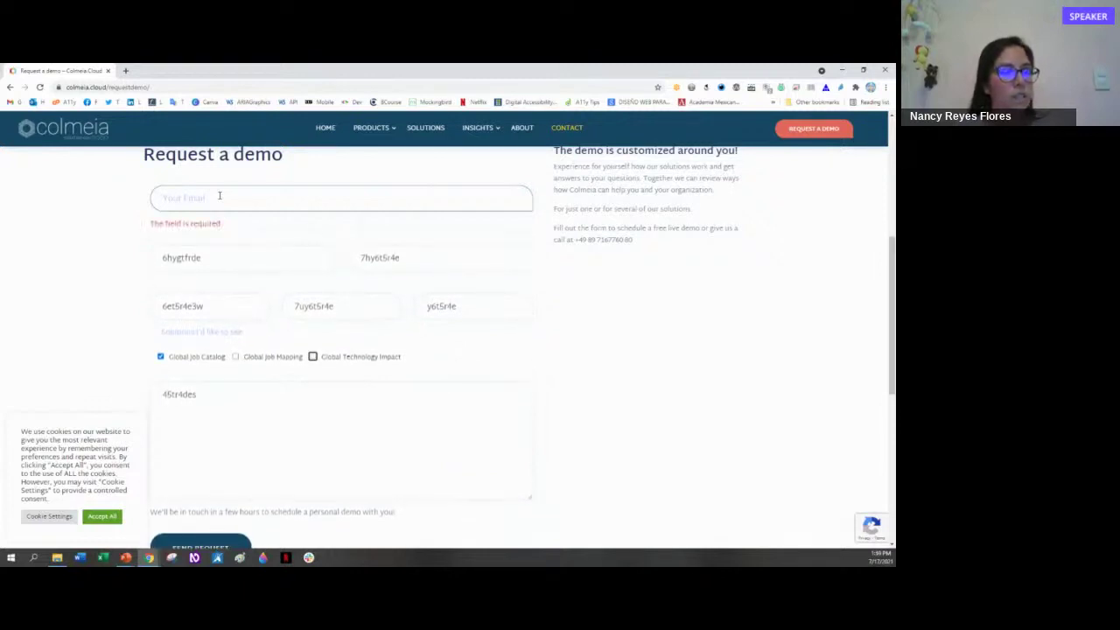
key(shift+Tab)
key(shift+Tab)
key(shift+Tab)
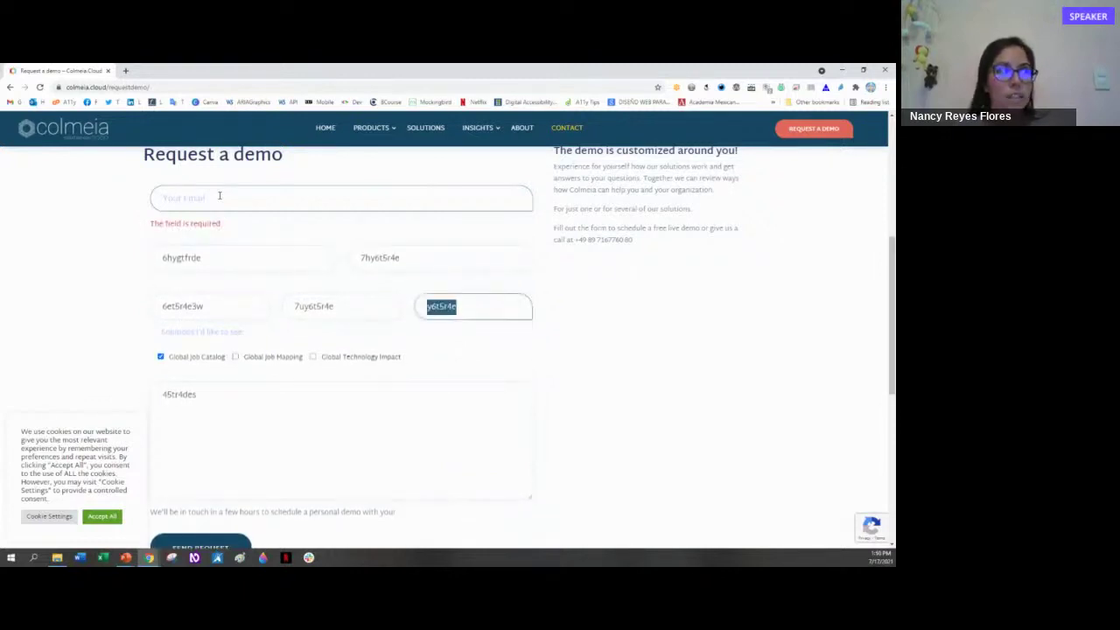
key(Tab)
key(Tab)
key(Return)
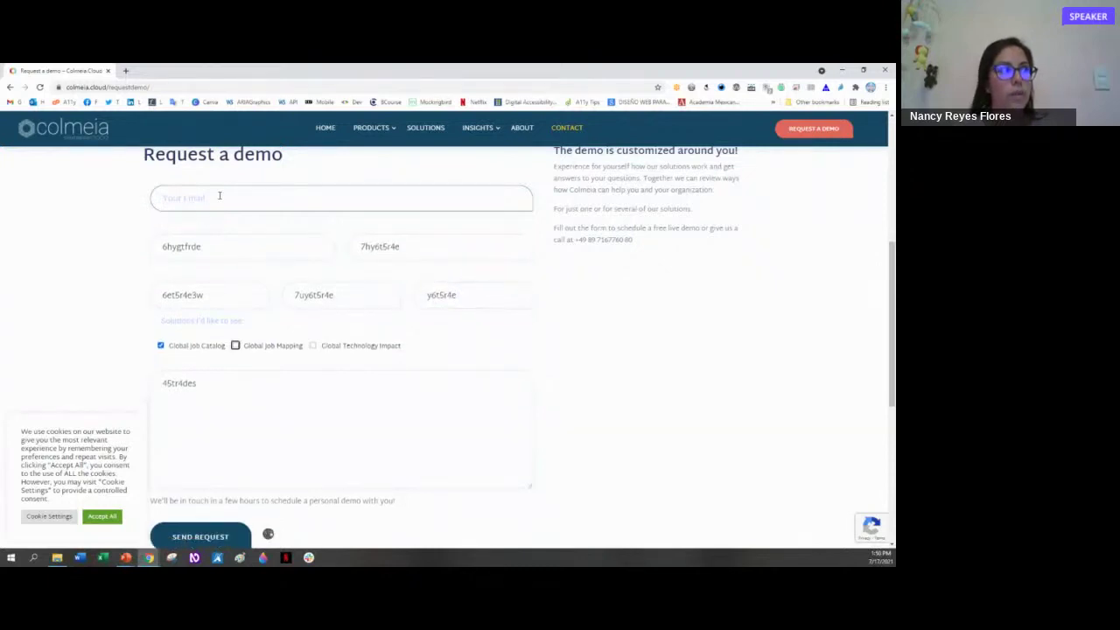
- Move keyboard focus backwards from the checkboxes through the filled fields to the empty Your Email field
key(shift+Tab)
key(shift+Tab)
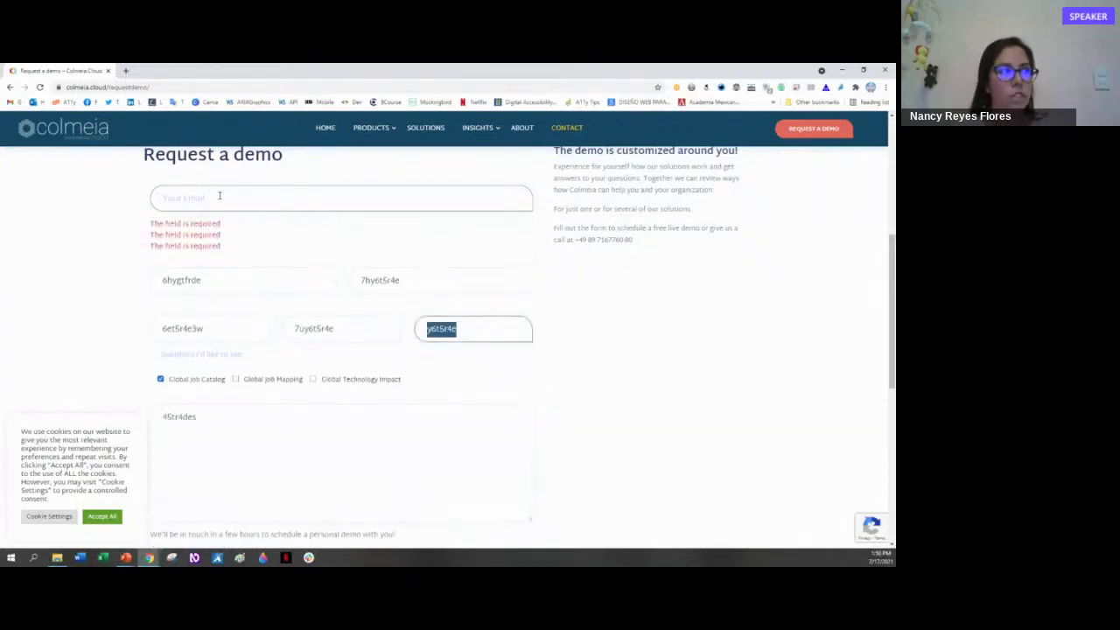
key(shift+Tab)
key(shift+Tab)
key(shift+Tab)
key(shift+Tab)
key(shift+Tab)
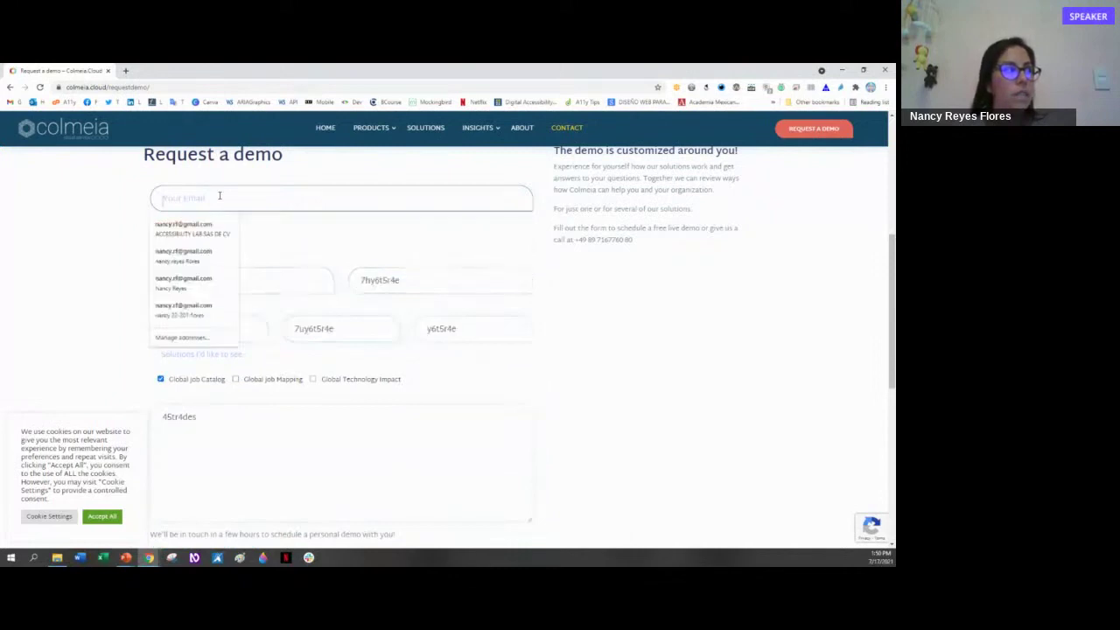
- Move keyboard focus forward from Your Email through the remaining fields and solution checkboxes to the Send Request button
key(Tab)
key(Tab)
key(Tab)
key(Tab)
key(Tab)
key(Tab)
key(Tab)
key(Tab)
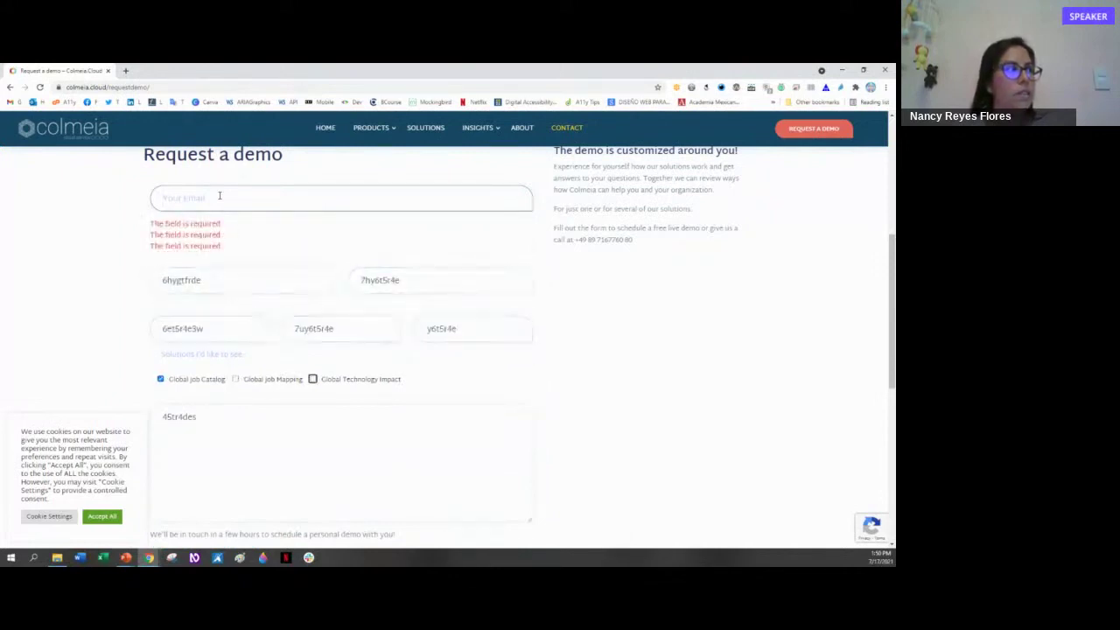
key(Tab)
key(Tab)
key(Tab)
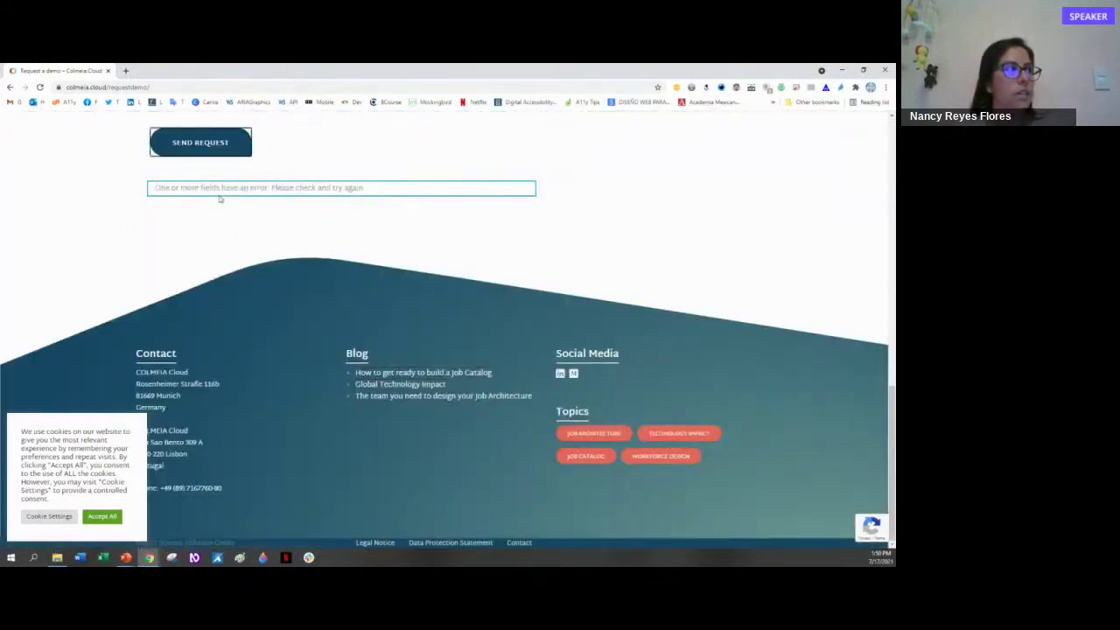
key(shift+Tab)
key(Tab)
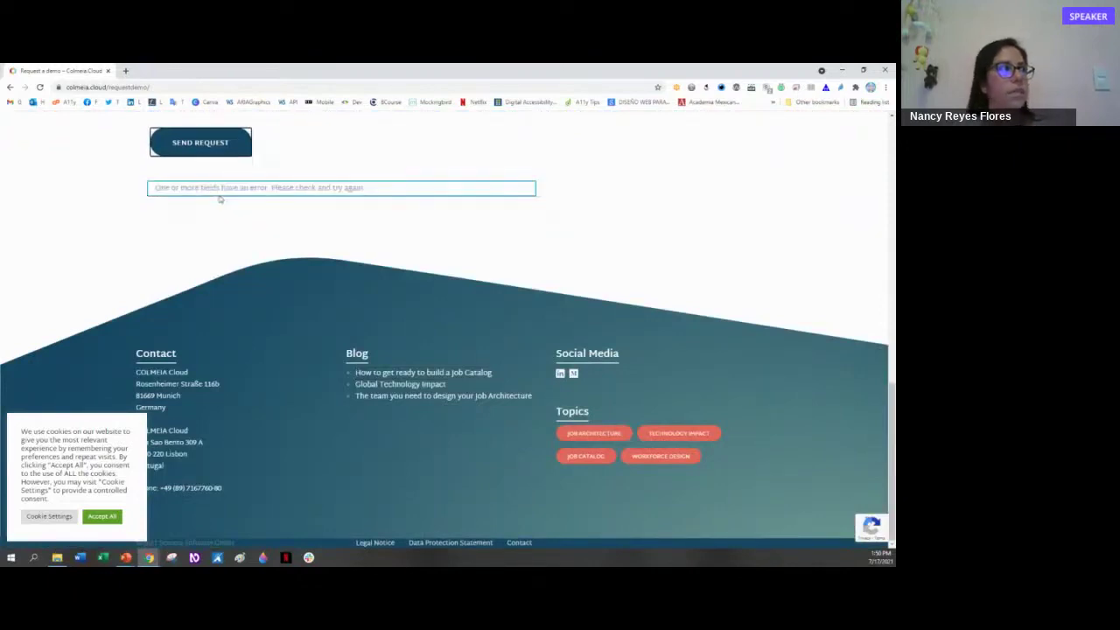
- Examine the general error message below the Send Request button and the validation message under the Your Email field
scroll(220, 199, up, 3)
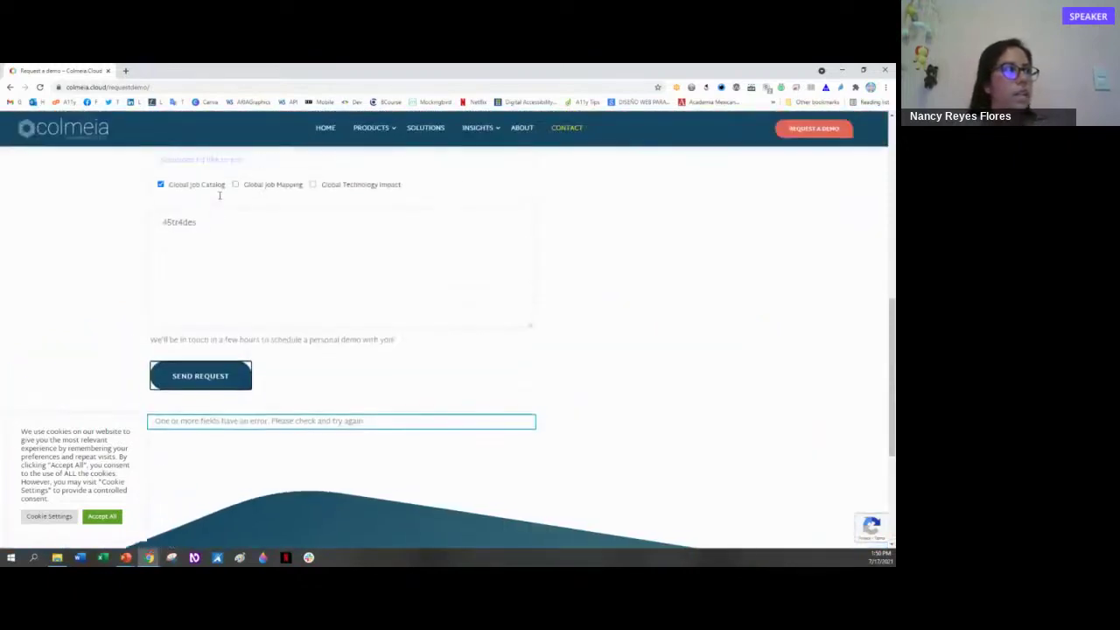
scroll(220, 195, up, 2)
scroll(217, 336, down, 3)
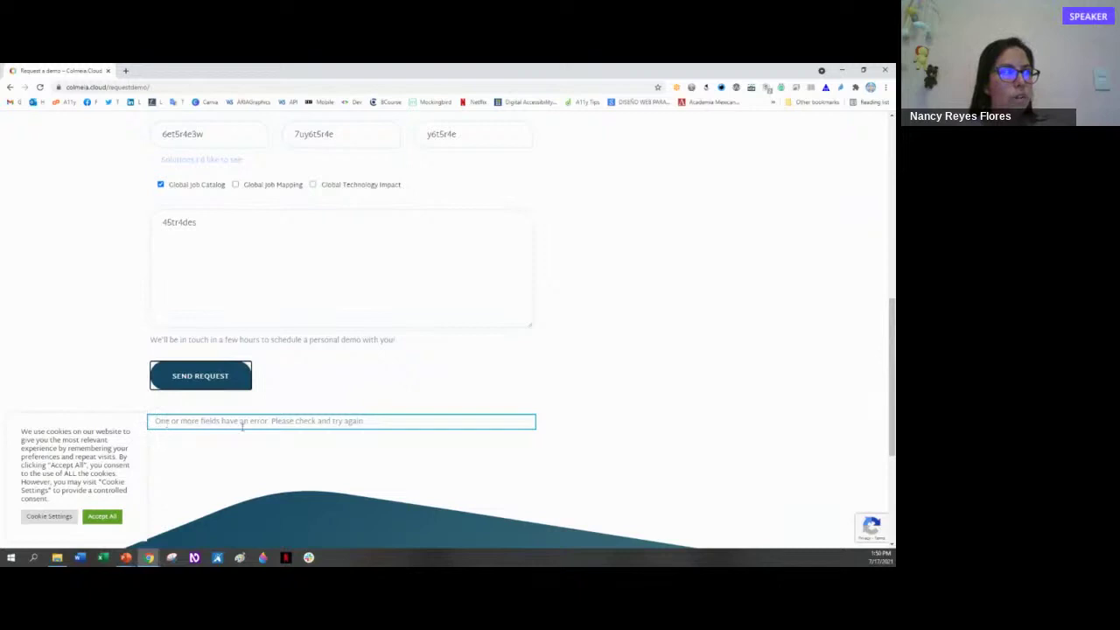
scroll(371, 398, up, 2)
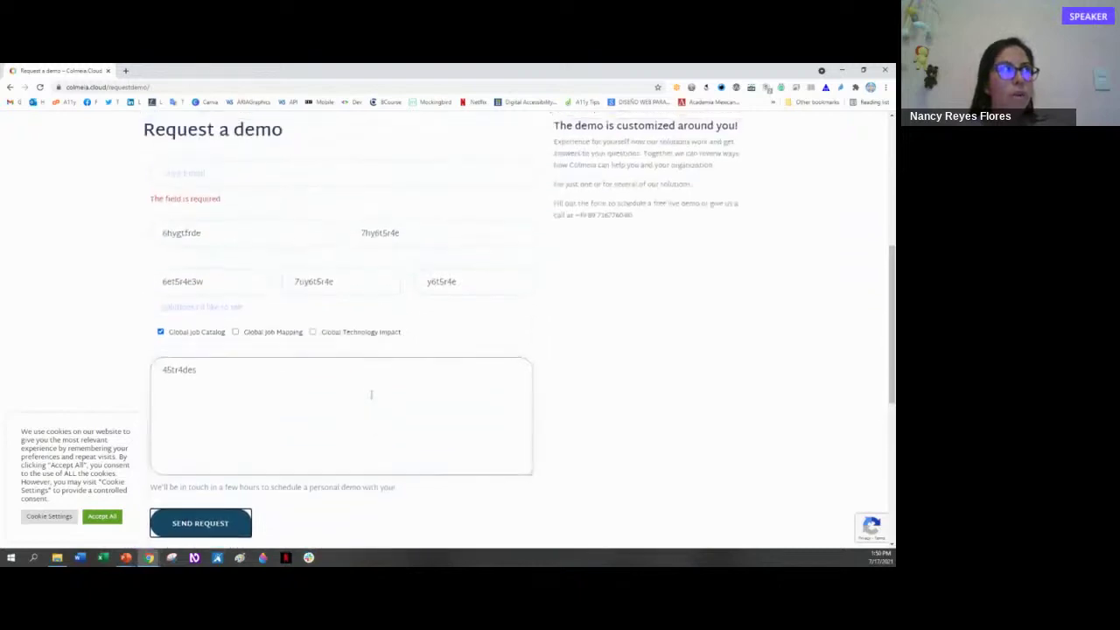
scroll(371, 396, up, 2)
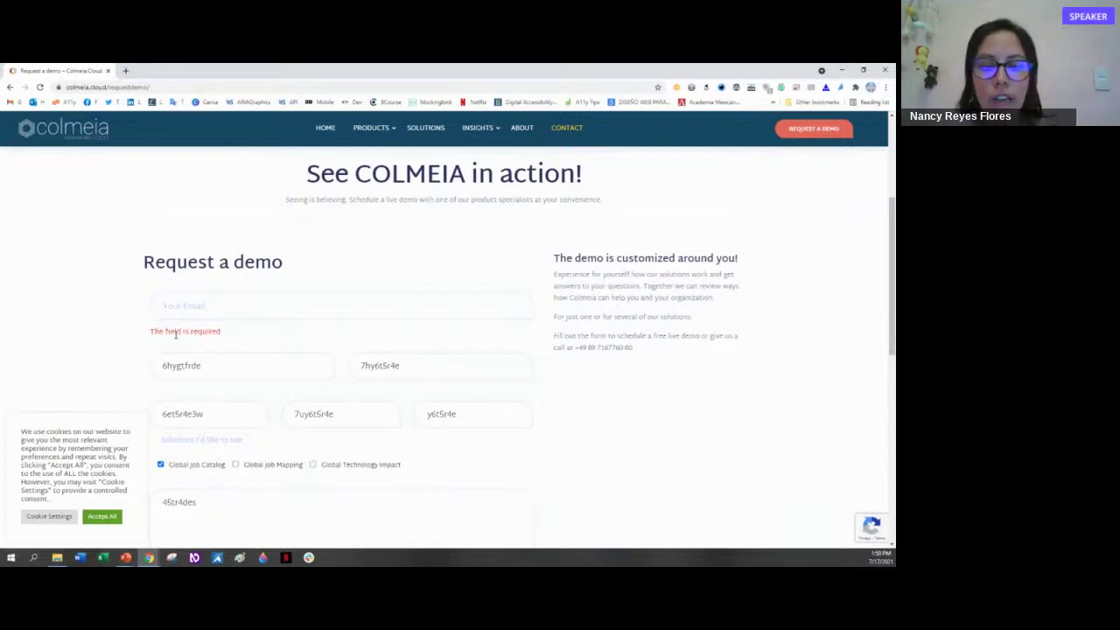
click(181, 308)
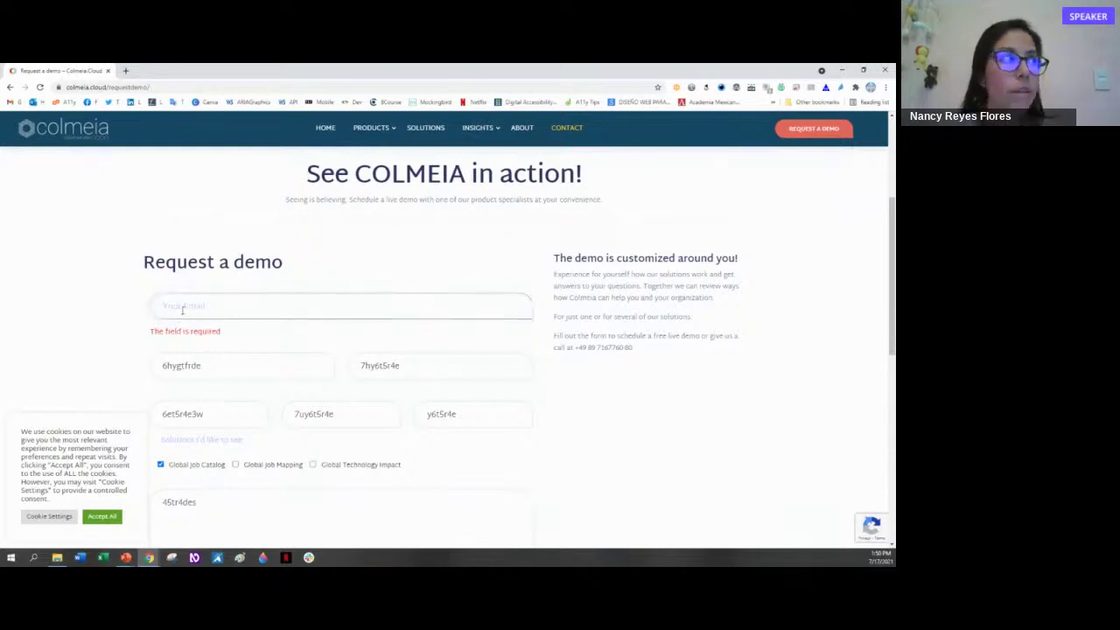
click(206, 290)
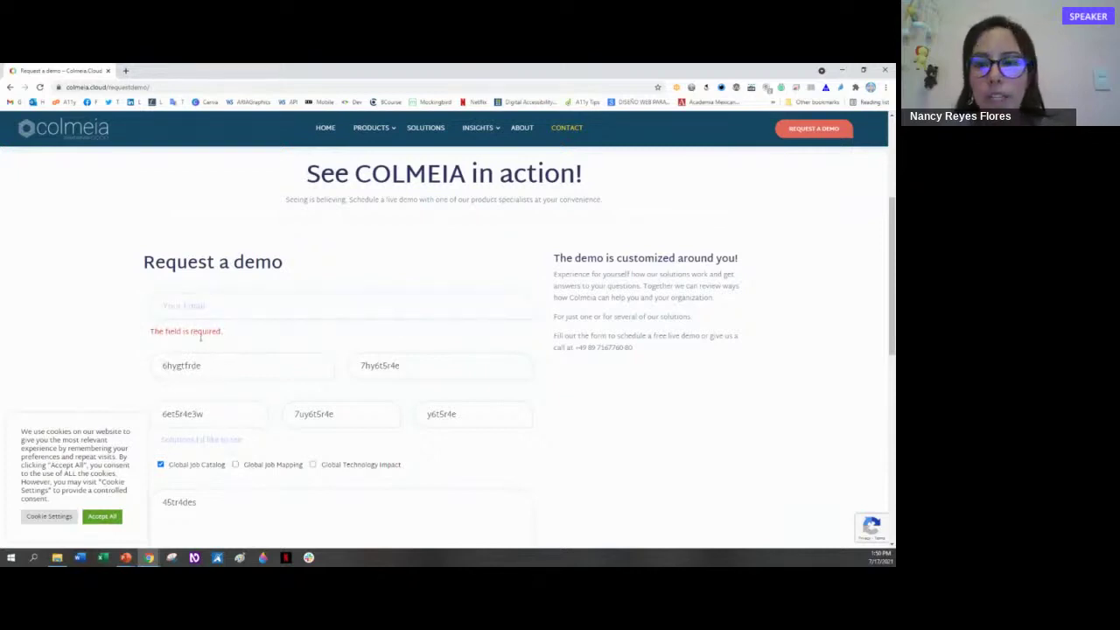
- Clear the test text from the name, company, country, number of employees and title fields
click(196, 368)
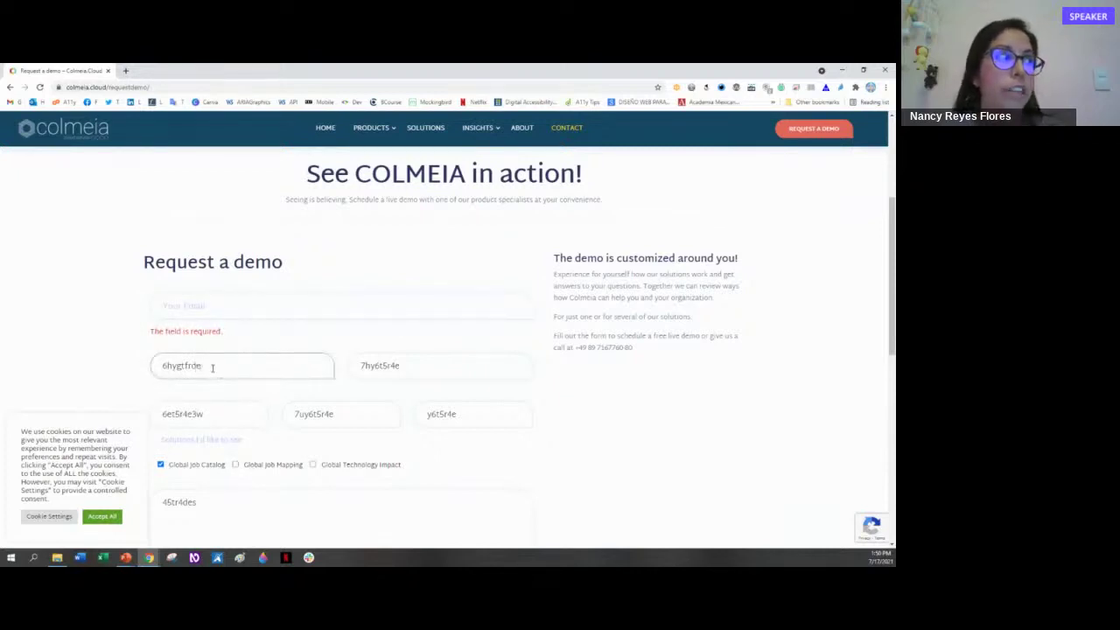
double_click(212, 368)
key(BackSpace)
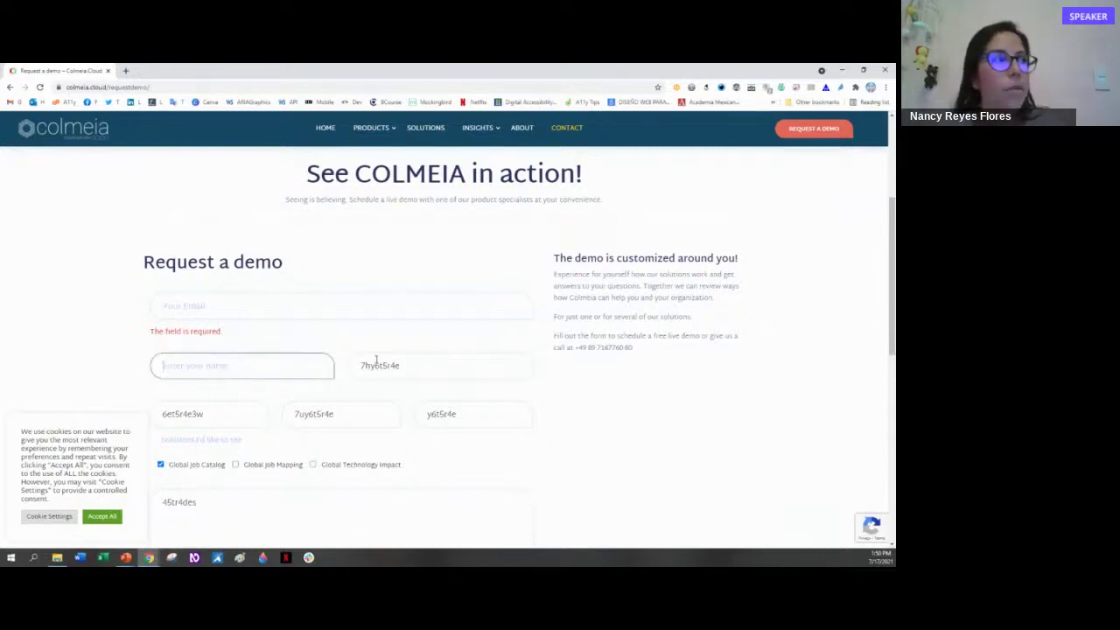
double_click(376, 365)
key(BackSpace)
click(333, 414)
double_click(332, 414)
key(BackSpace)
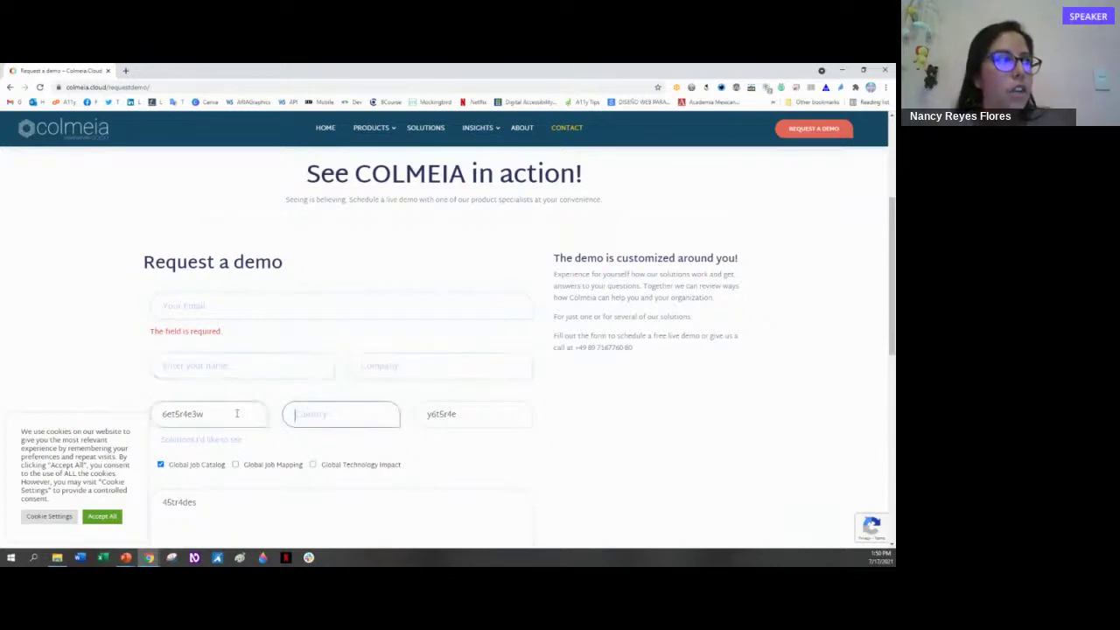
double_click(236, 414)
key(BackSpace)
double_click(419, 413)
key(BackSpace)
- Submit the form with its email, name and company fields empty and examine the validation messages beneath them
scroll(417, 416, down, 1)
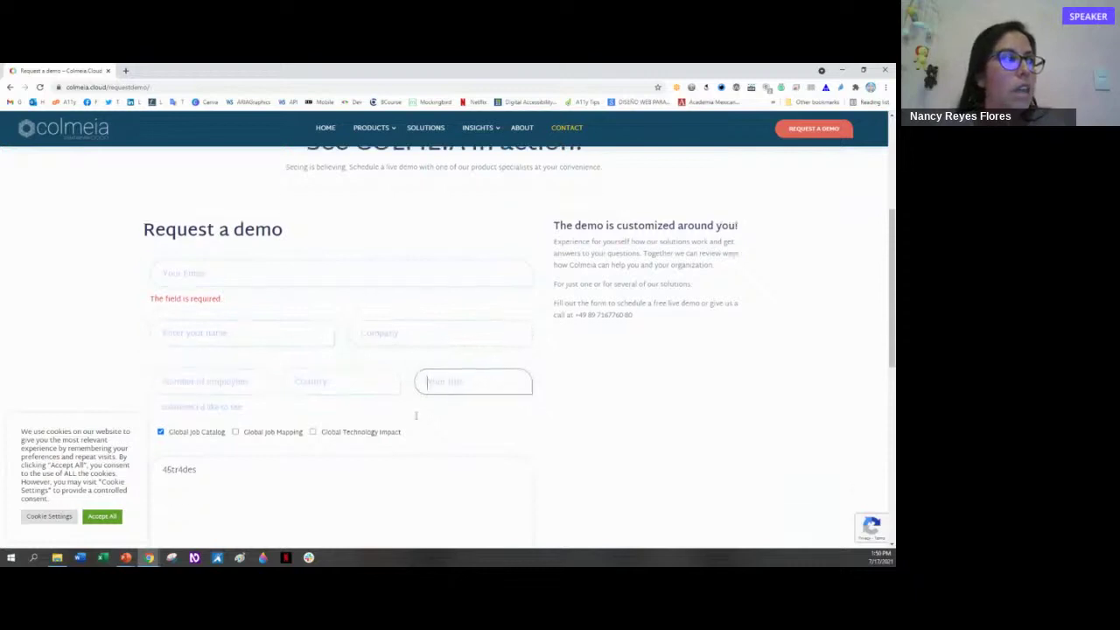
scroll(416, 416, down, 1)
click(257, 382)
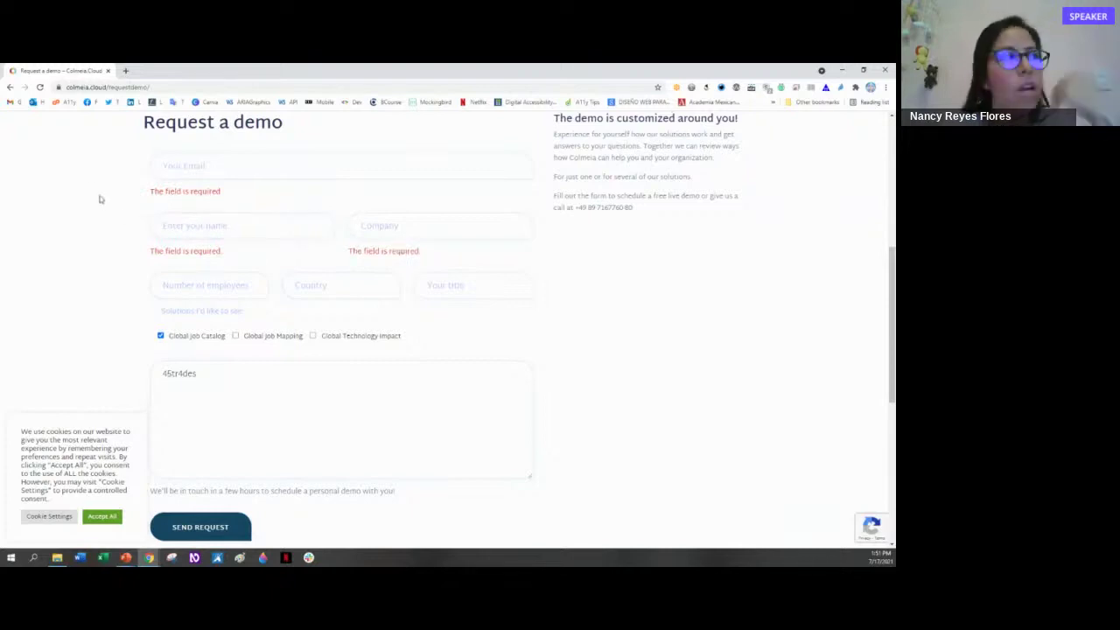
click(189, 168)
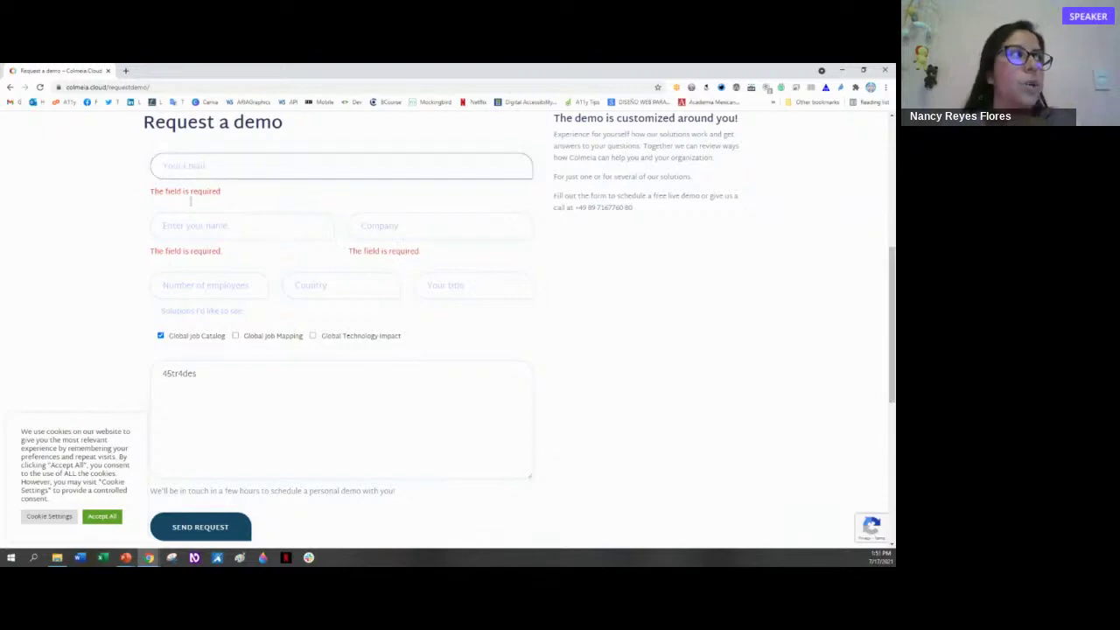
click(190, 200)
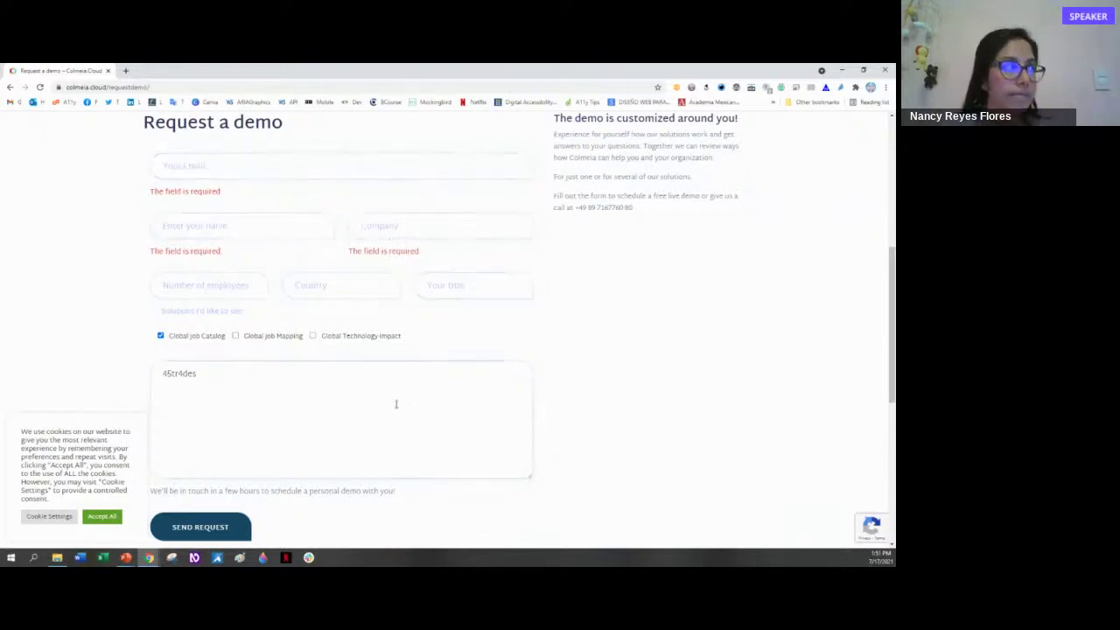
- Review the Request a demo page from the field validation messages to the general error message and the footer
scroll(317, 425, down, 1)
scroll(317, 426, down, 1)
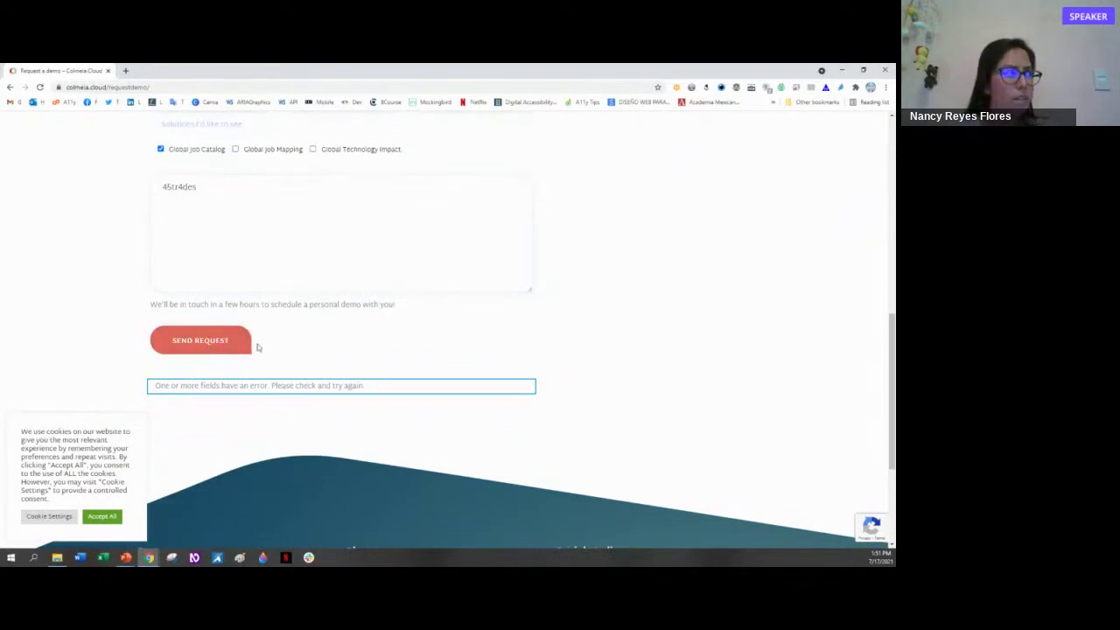
scroll(427, 361, up, 5)
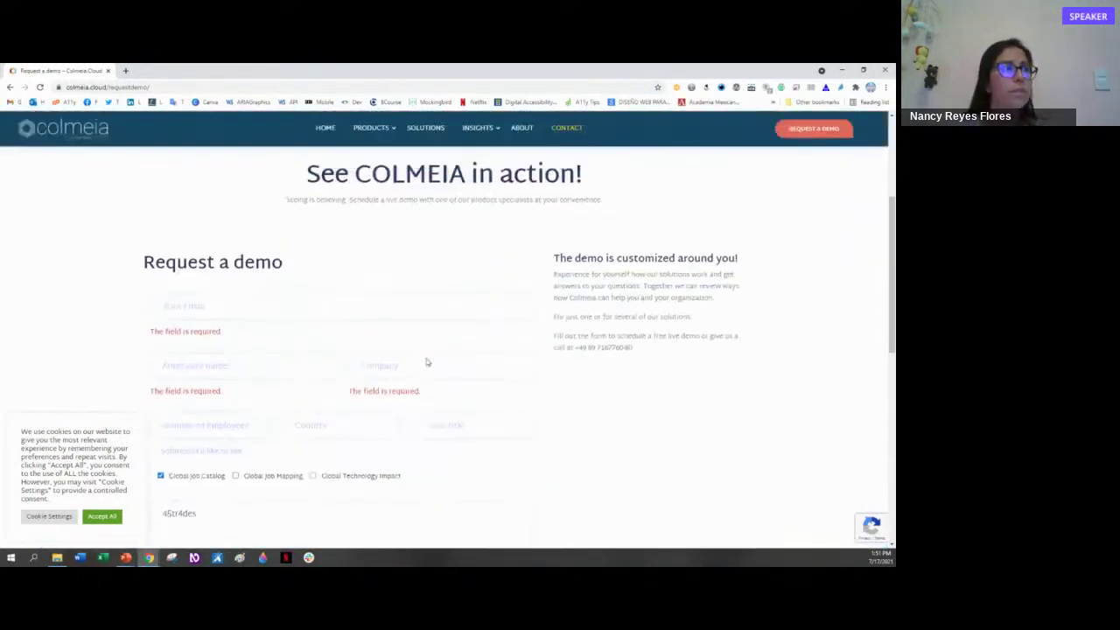
scroll(622, 235, up, 2)
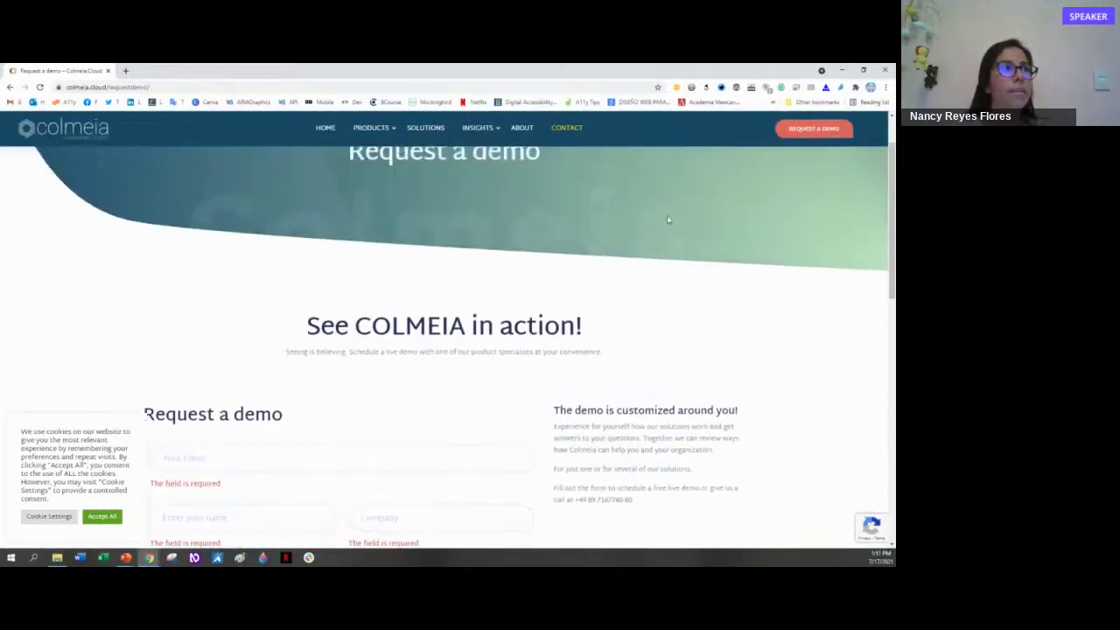
scroll(646, 243, down, 7)
scroll(642, 250, down, 4)
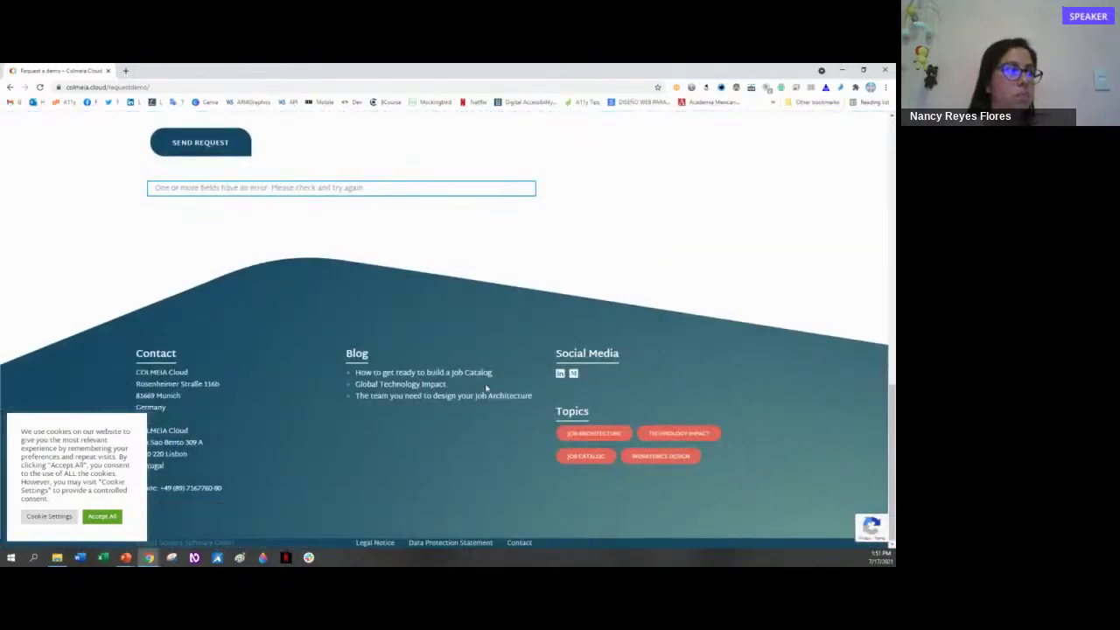
scroll(487, 388, up, 12)
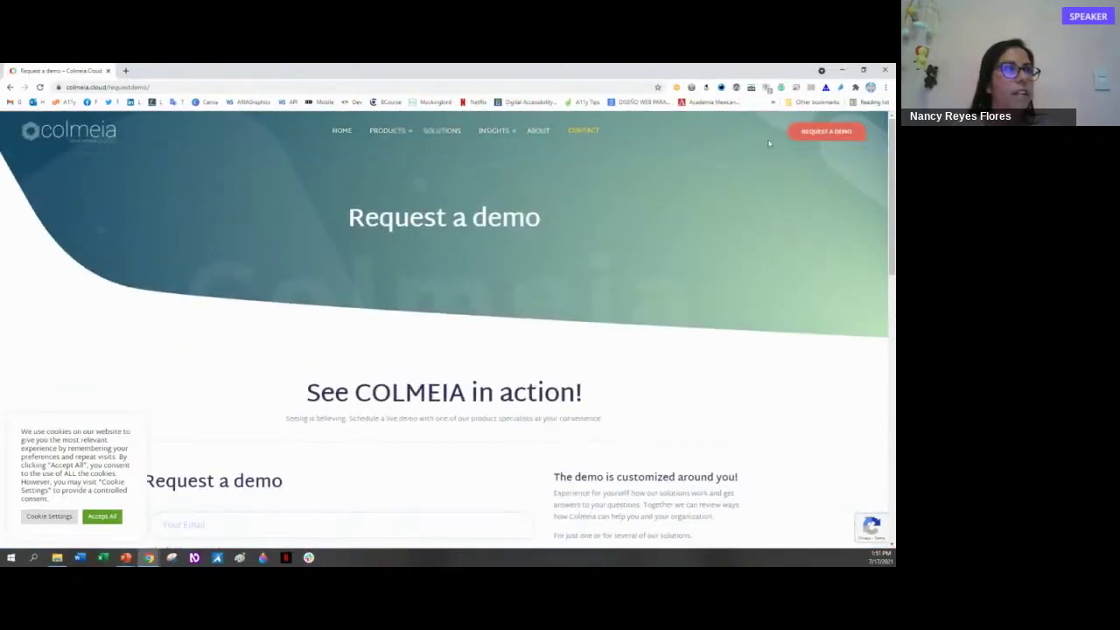
- Open the Colmeia home page and go to the large cloud service logo above the Workforce Design section
click(344, 136)
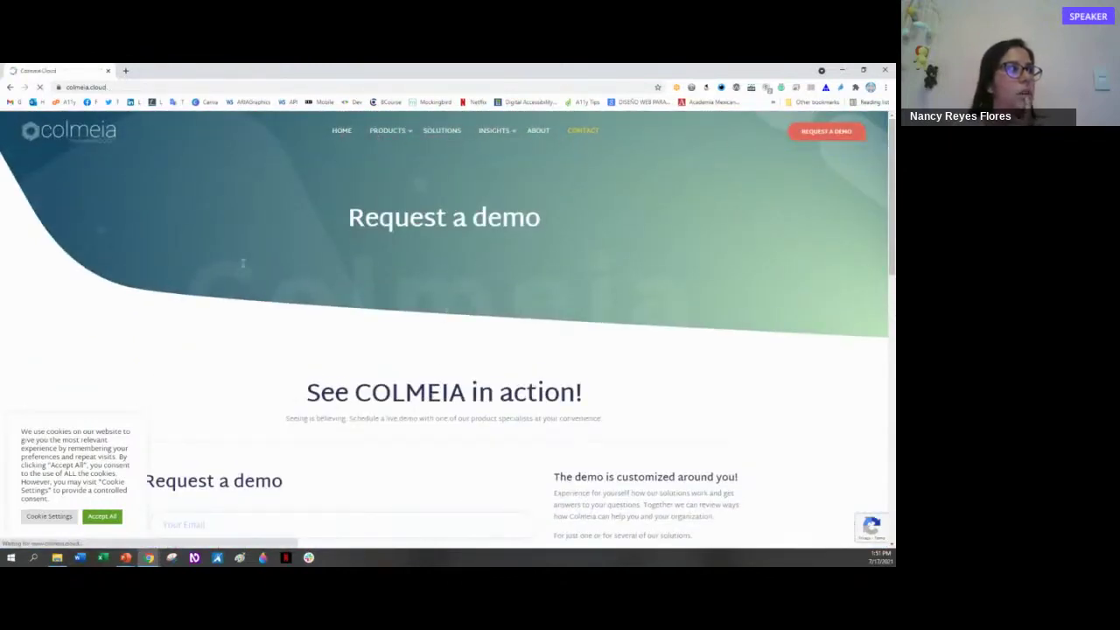
scroll(321, 341, down, 4)
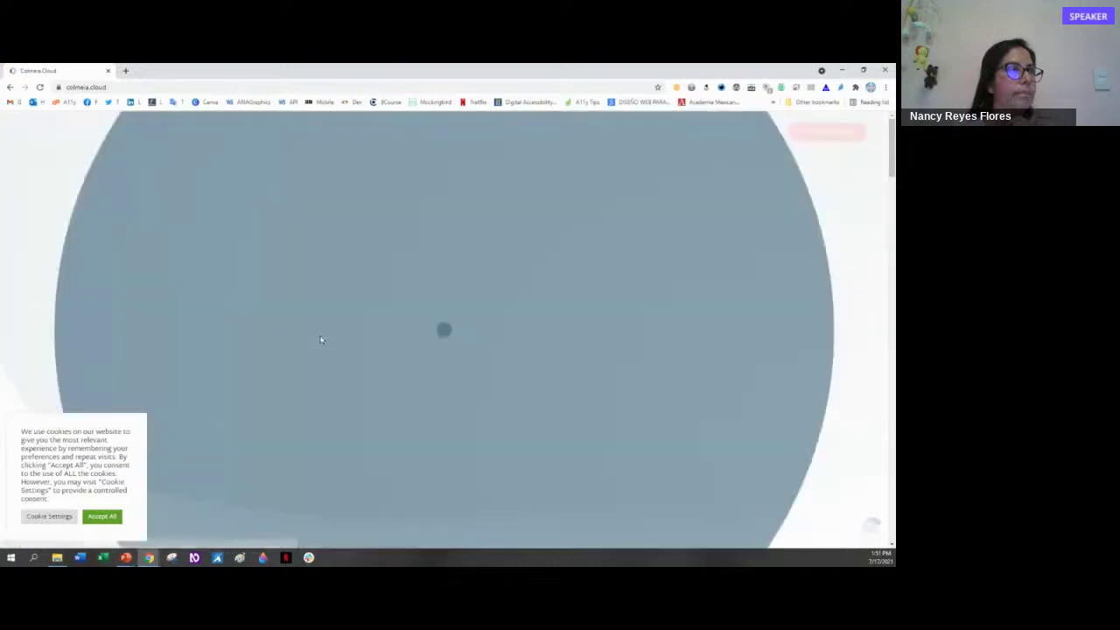
scroll(338, 306, down, 5)
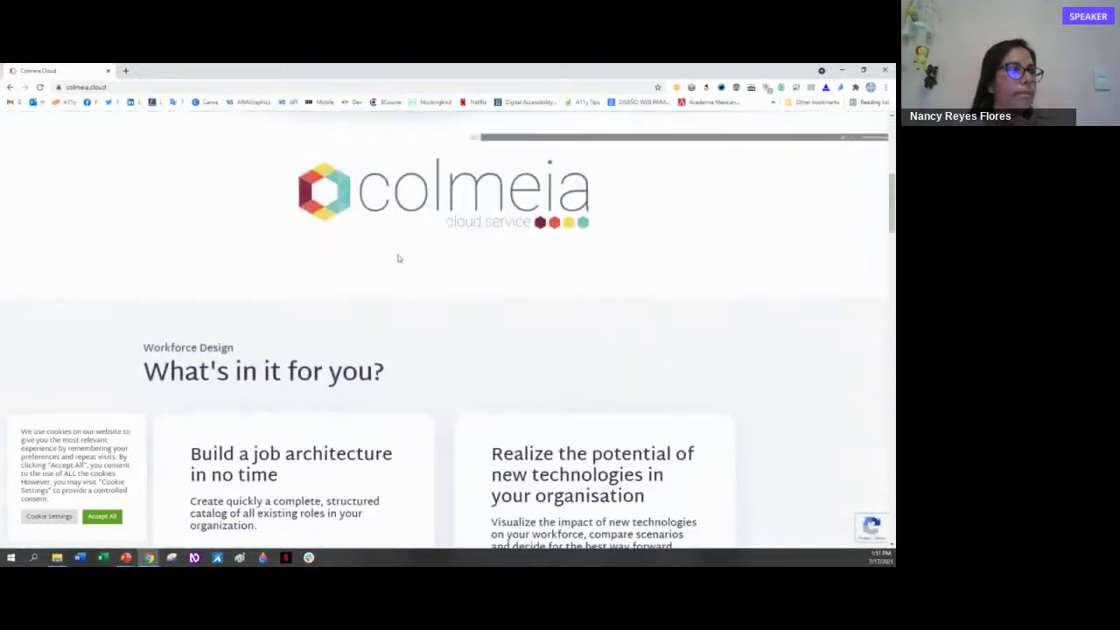
- Inspect the HTML of the large Colmeia cloud service logo and highlight the image's alt attribute
right_click(425, 217)
click(471, 331)
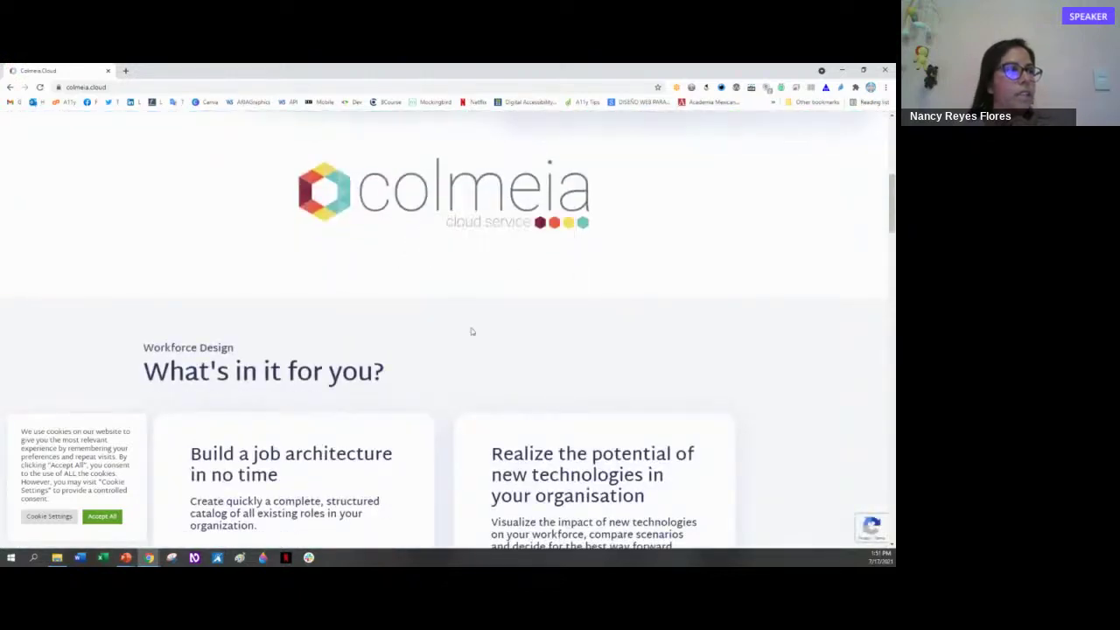
scroll(455, 272, down, 1)
right_click(459, 182)
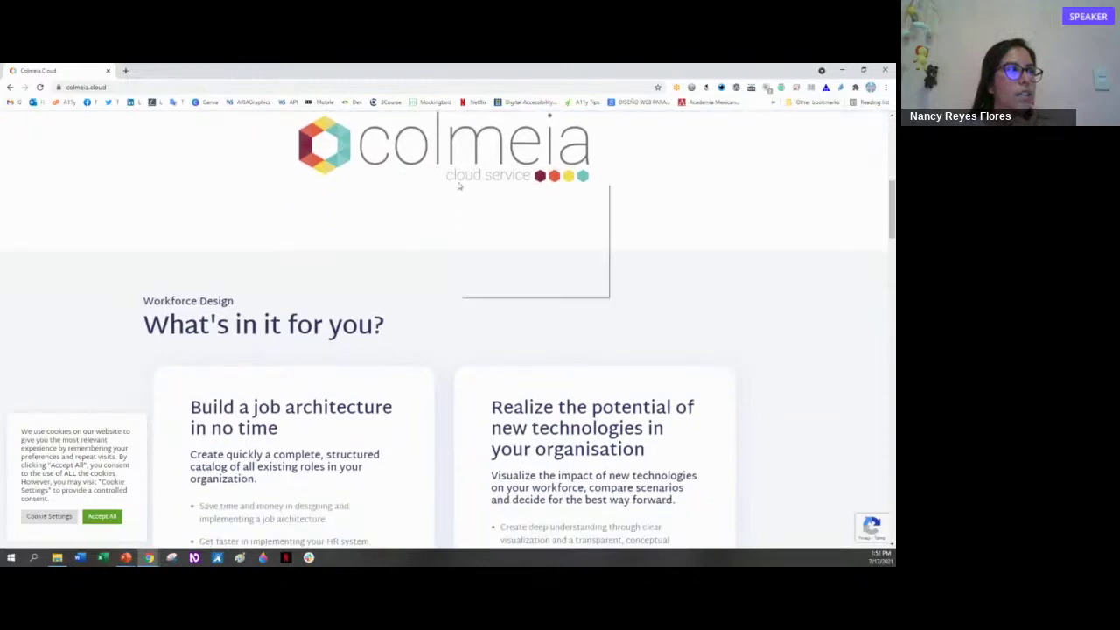
click(489, 290)
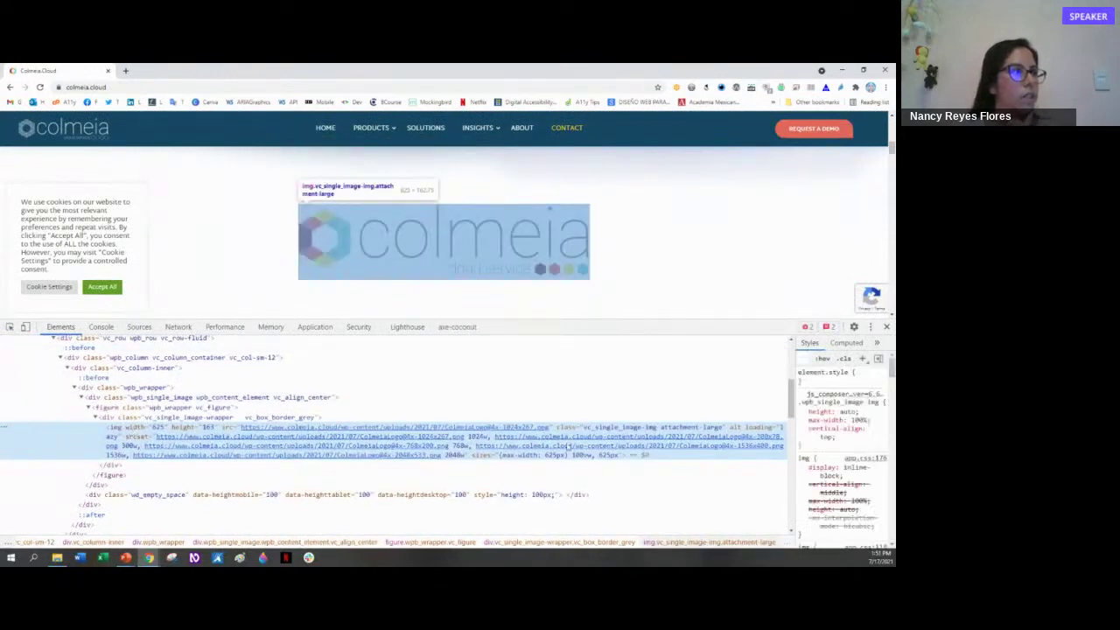
double_click(737, 429)
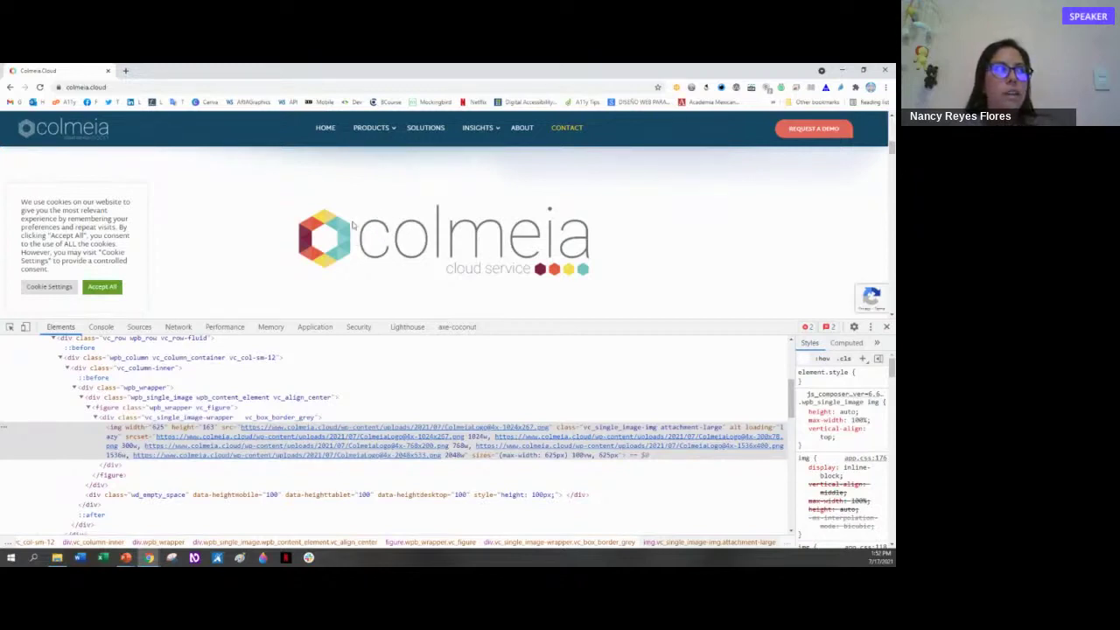
double_click(735, 427)
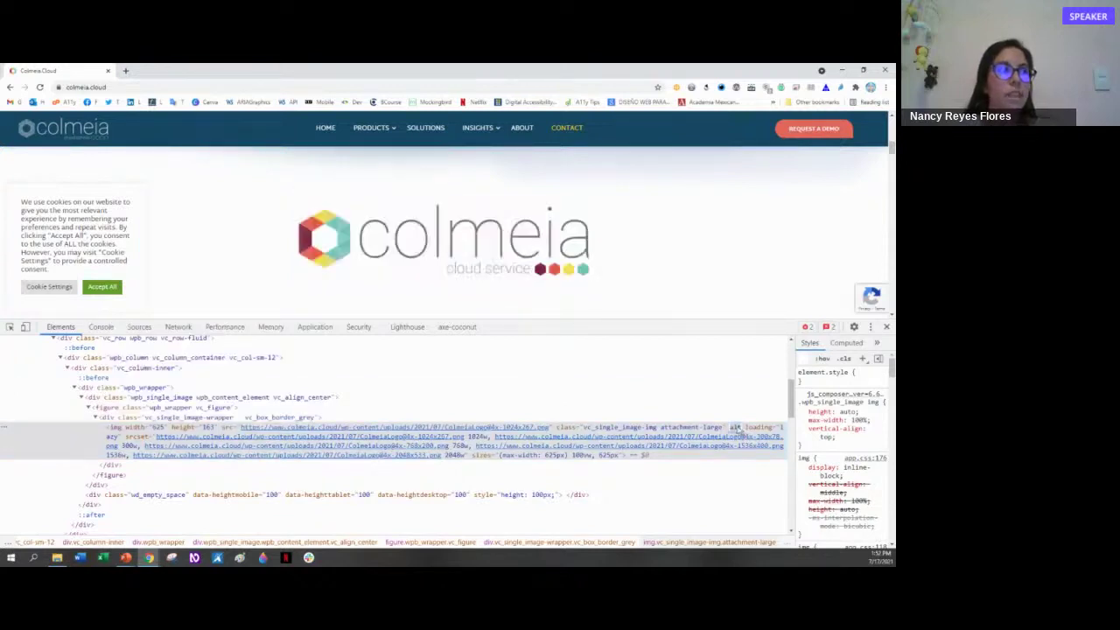